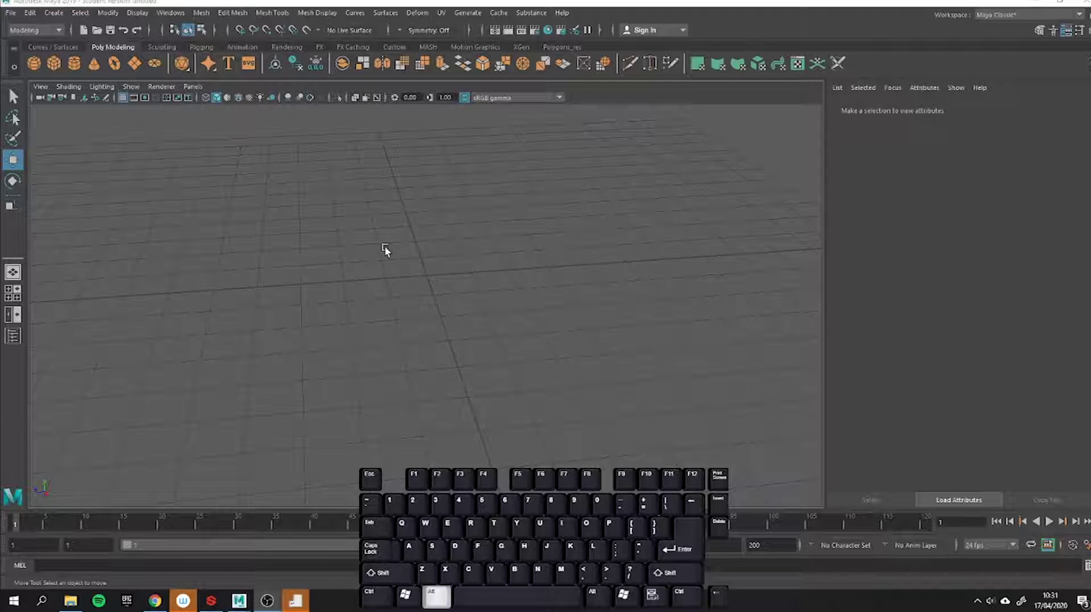
Create a polygon cylinder at the grid's centre and scale it to about 1.451 in X and Z and 1.733 in Y
{"action": "left_click_drag", "start_coordinate": [350, 237], "coordinate": [337, 270], "text": "alt"}
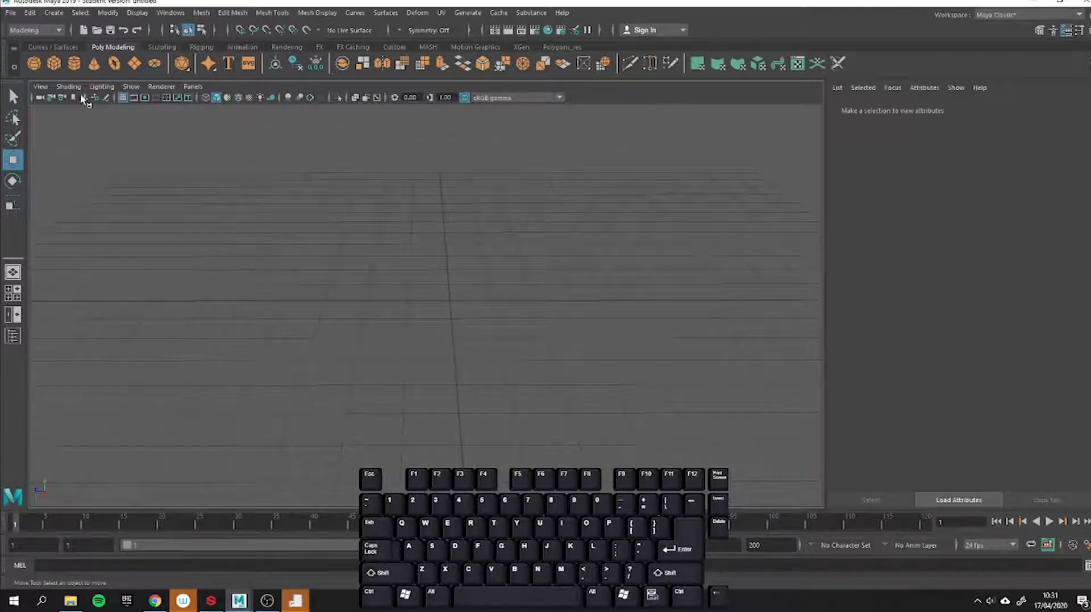
{"action": "left_click", "coordinate": [72, 66]}
{"action": "left_click_drag", "start_coordinate": [452, 263], "coordinate": [497, 222]}
{"action": "key", "text": "r"}
{"action": "left_click_drag", "start_coordinate": [454, 213], "coordinate": [462, 257], "text": "alt"}
{"action": "key", "text": "w"}
{"action": "key", "text": "r"}
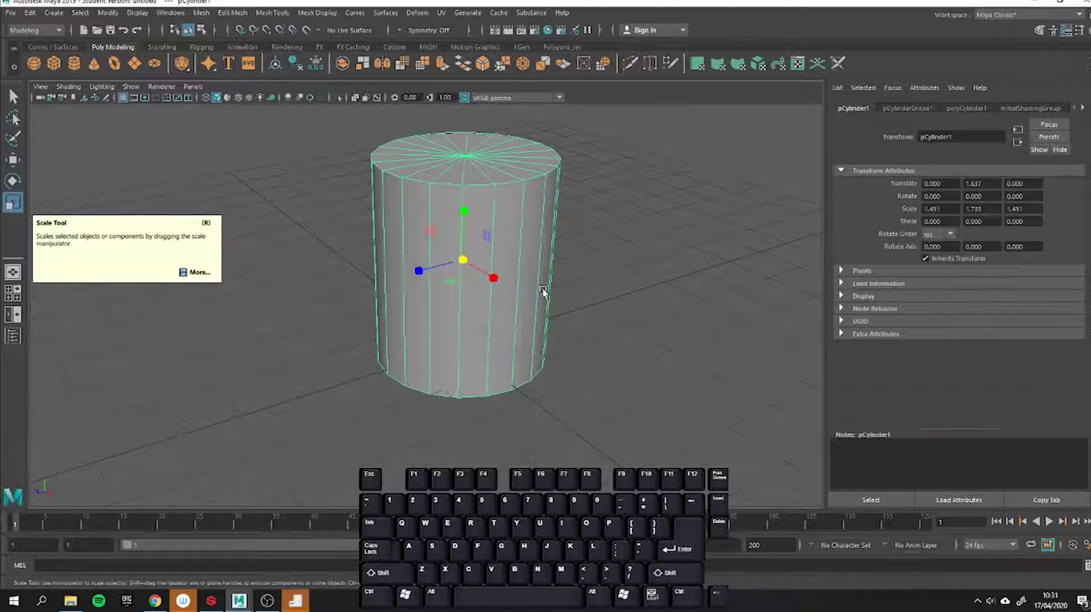
Raise the cylinder to about 2.146 in Y and stretch its Y scale to about 1.904
{"action": "key", "text": "w"}
{"action": "key", "text": "r"}
{"action": "key", "text": "w"}
{"action": "key", "text": "r"}
{"action": "key", "text": "w"}
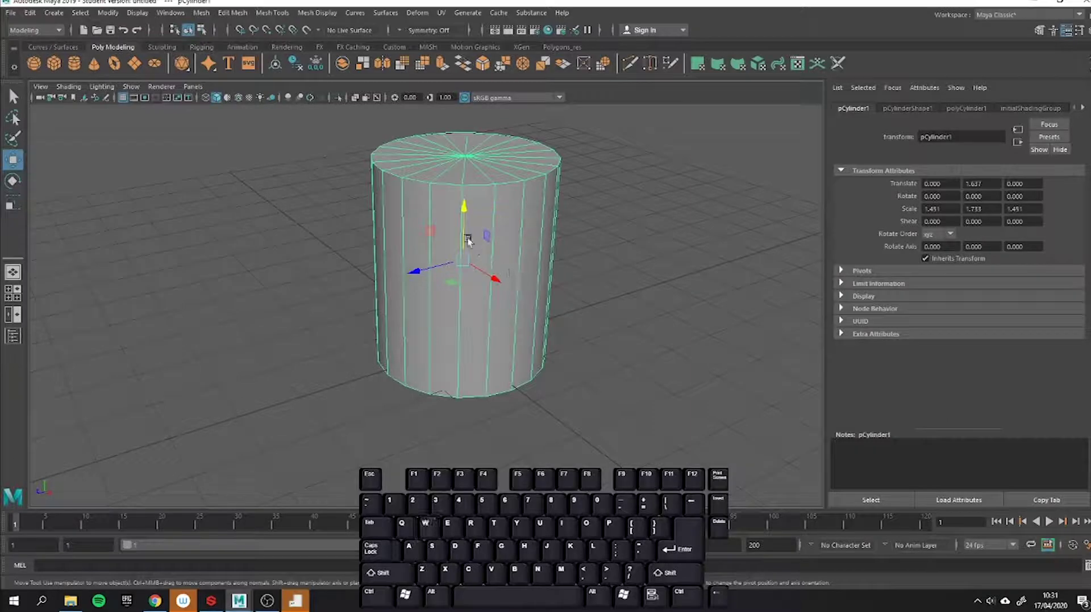
{"action": "left_click_drag", "start_coordinate": [461, 226], "coordinate": [483, 212]}
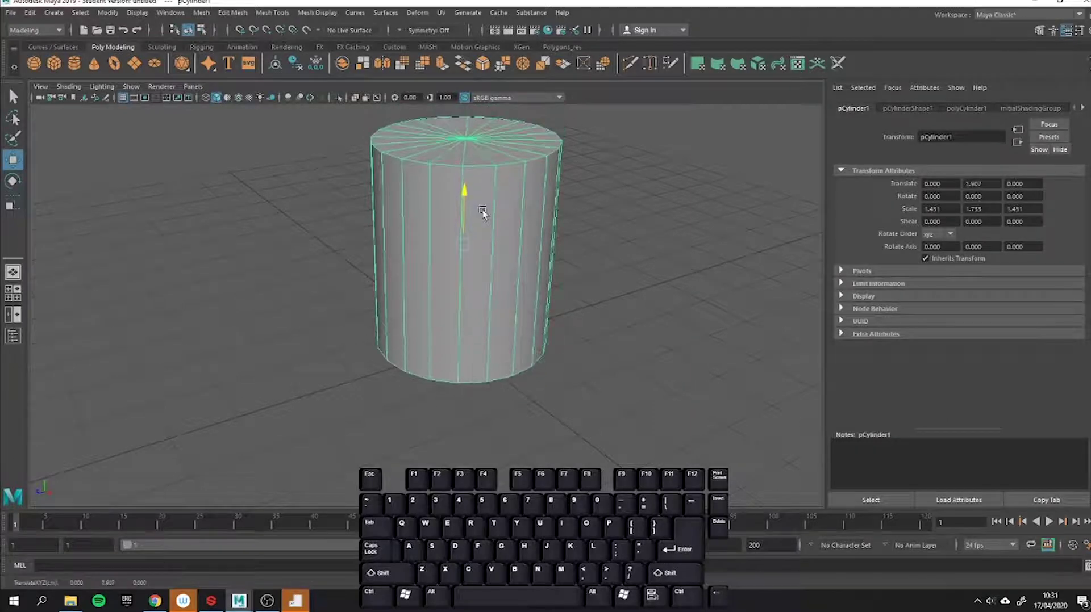
{"action": "middle_click_drag", "start_coordinate": [495, 223], "coordinate": [488, 236], "text": "alt"}
{"action": "left_click_drag", "start_coordinate": [487, 237], "coordinate": [545, 314], "text": "alt"}
{"action": "scroll", "coordinate": [404, 252], "scroll_direction": "up", "scroll_amount": 3, "text": "alt"}
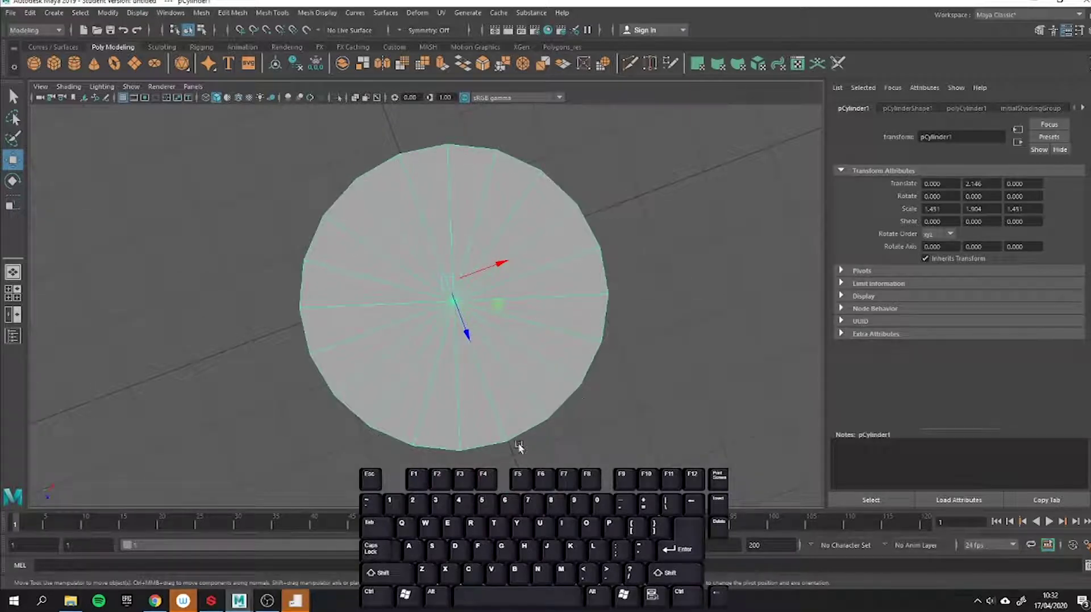
Set the cylinder's axis subdivisions to 26 in its creation history
{"action": "left_click_drag", "start_coordinate": [324, 319], "coordinate": [607, 217], "text": "alt"}
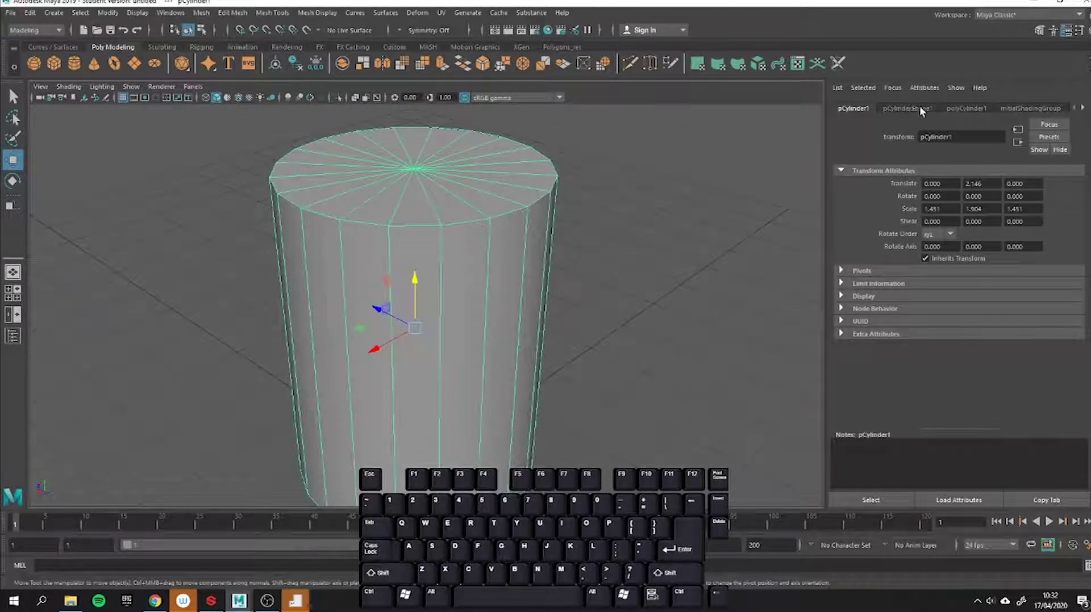
{"action": "left_click", "coordinate": [962, 107]}
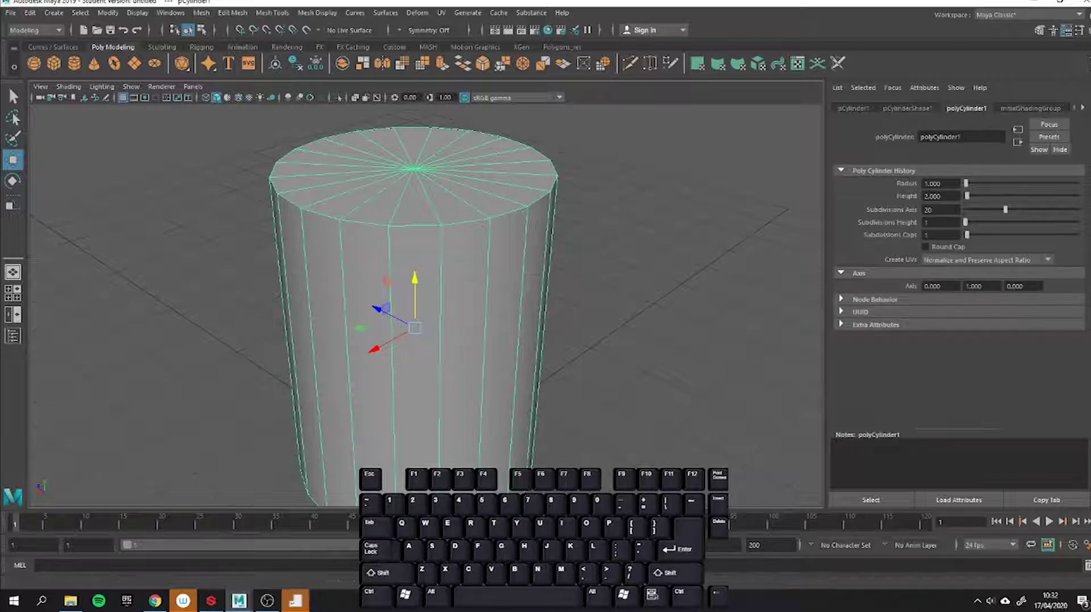
{"action": "key", "text": "ctrl+a"}
{"action": "key", "text": "ctrl+a"}
{"action": "mouse_move", "coordinate": [1005, 211]}
{"action": "left_mouse_down"}
{"action": "mouse_move", "coordinate": [1079, 201]}
{"action": "mouse_move", "coordinate": [1021, 209]}
{"action": "left_mouse_up"}
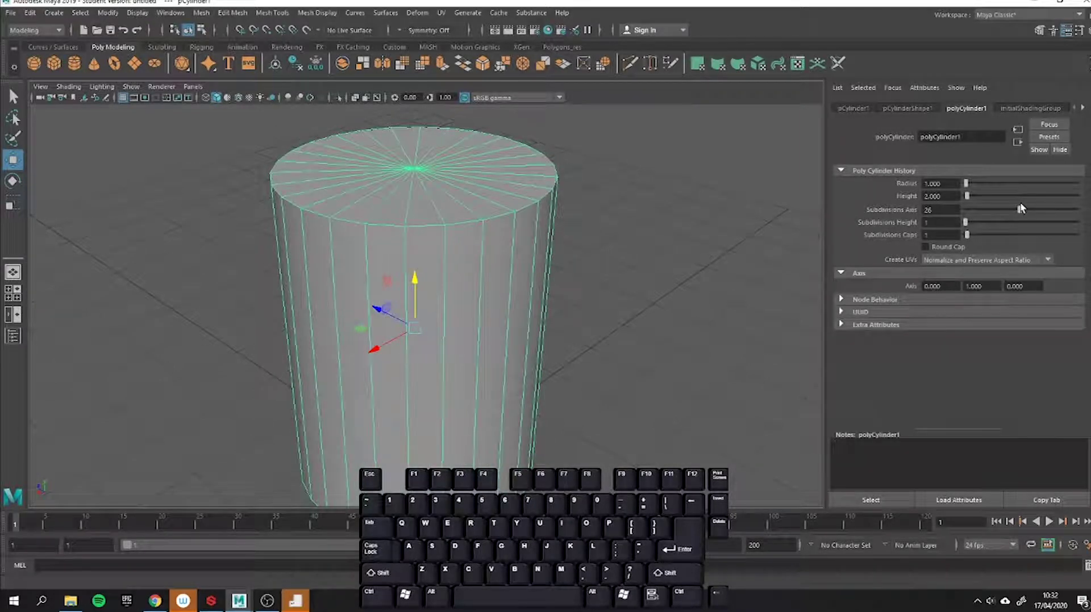
Switch the cylinder to edge selection and select a single front edge on its top rim
{"action": "left_click_drag", "start_coordinate": [555, 280], "coordinate": [460, 298], "text": "alt"}
{"action": "scroll", "coordinate": [511, 301], "scroll_direction": "up", "scroll_amount": 2}
{"action": "middle_click_drag", "start_coordinate": [460, 295], "coordinate": [492, 287], "text": "alt"}
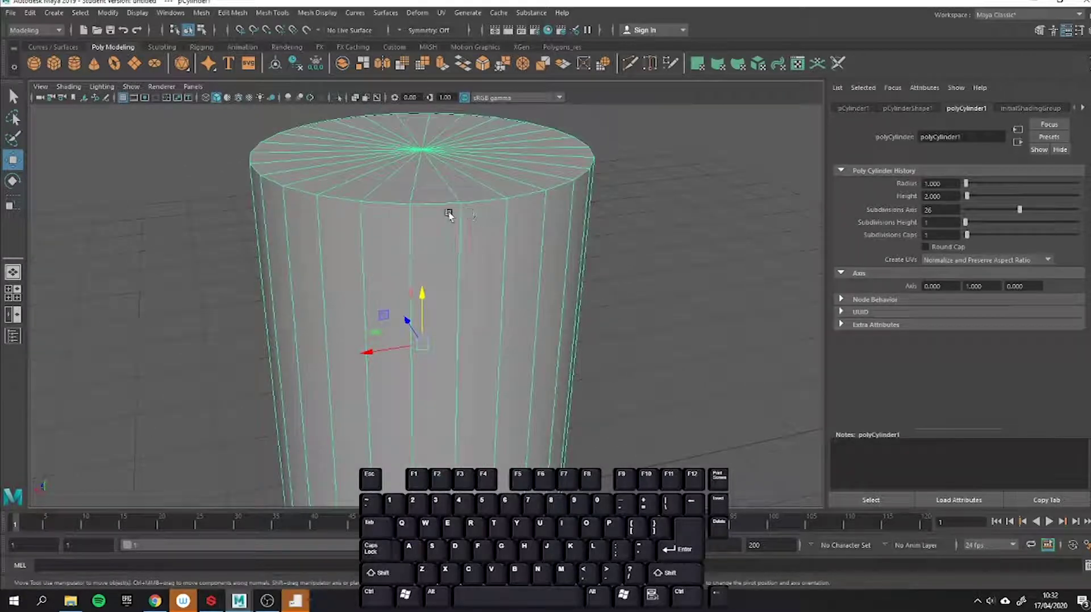
{"action": "left_click", "coordinate": [621, 215]}
{"action": "right_click", "coordinate": [540, 224]}
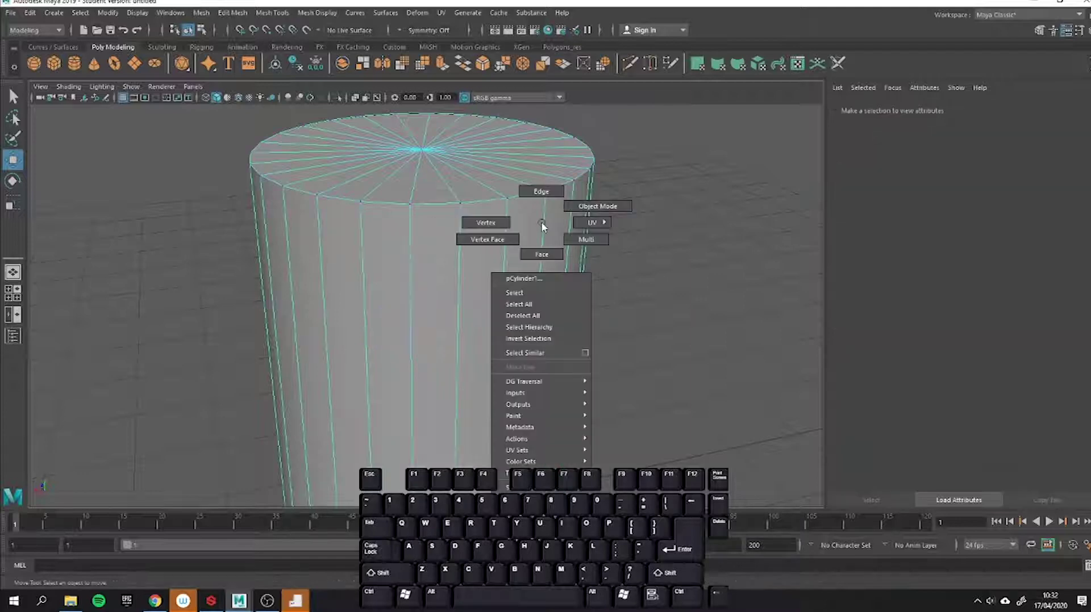
{"action": "right_click", "coordinate": [543, 225]}
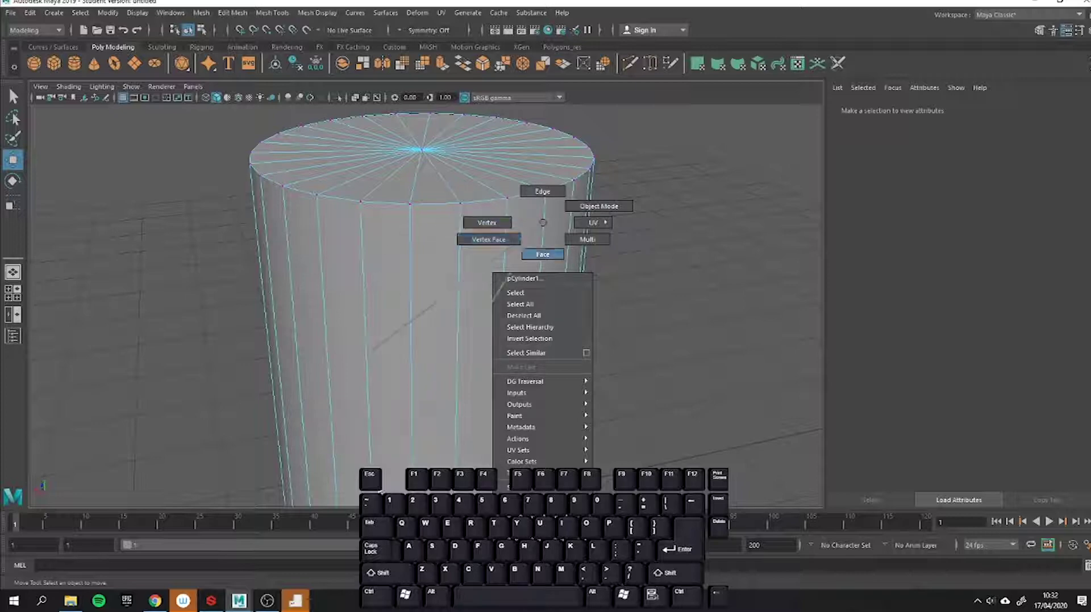
{"action": "right_click_drag", "start_coordinate": [510, 203], "coordinate": [533, 195]}
{"action": "left_click_drag", "start_coordinate": [459, 223], "coordinate": [472, 257], "text": "alt"}
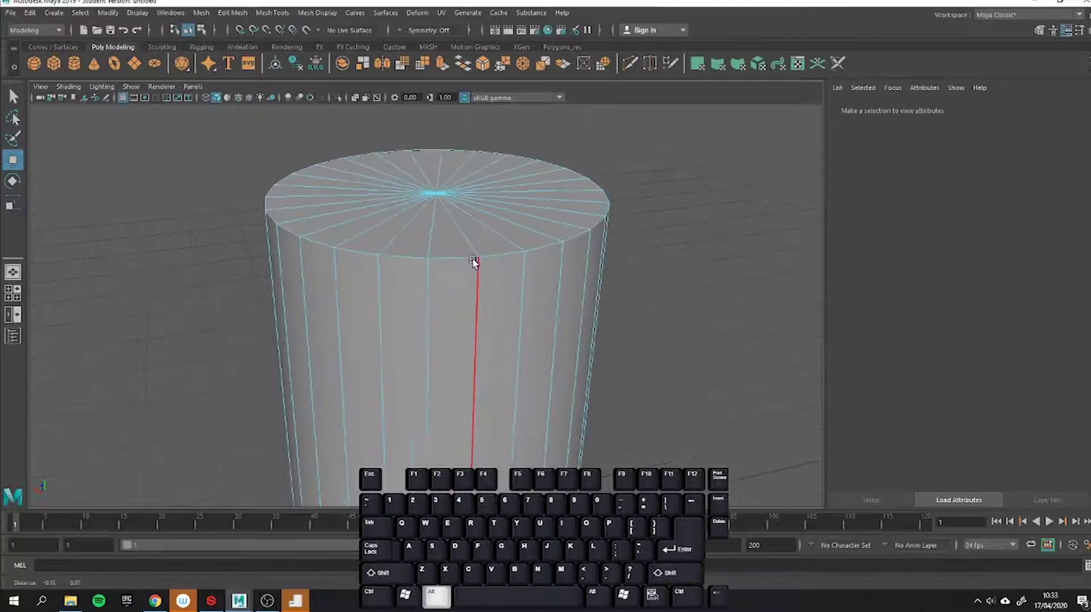
{"action": "middle_click_drag", "start_coordinate": [471, 259], "coordinate": [476, 271], "text": "alt"}
{"action": "scroll", "coordinate": [476, 272], "scroll_direction": "up", "scroll_amount": 4}
{"action": "right_click_drag", "start_coordinate": [487, 243], "coordinate": [487, 215]}
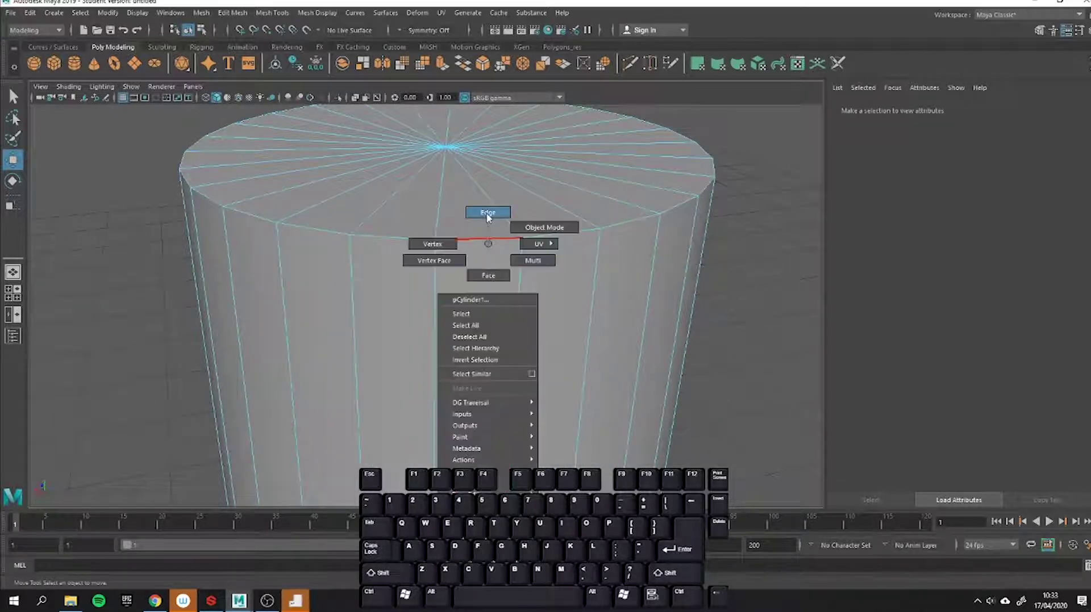
{"action": "left_click", "coordinate": [475, 241]}
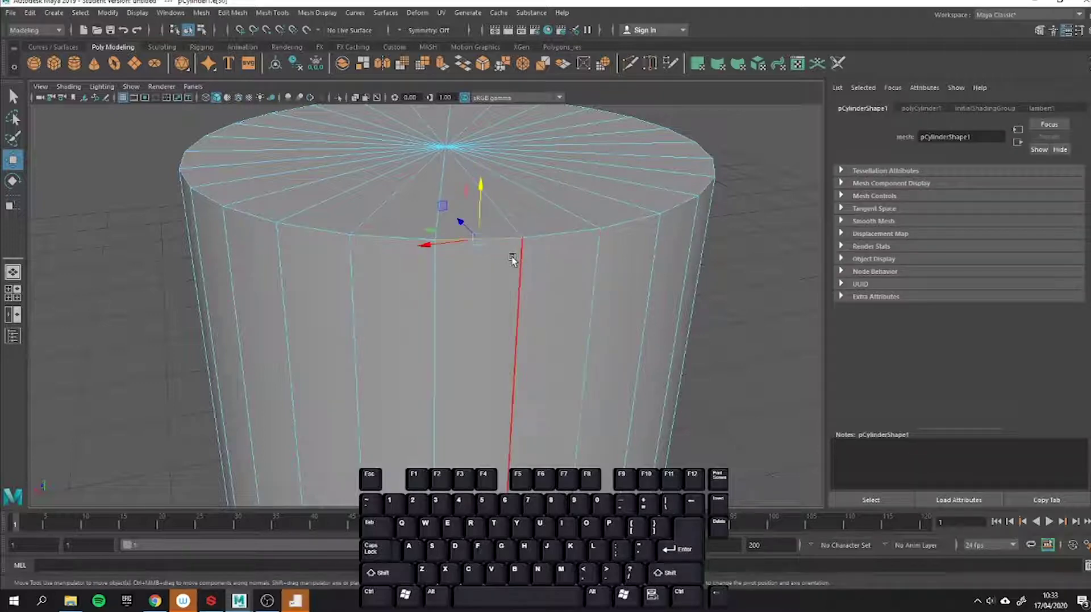
Try moving the selected rim edge upward and scaling it, undoing each change
{"action": "left_click_drag", "start_coordinate": [478, 193], "coordinate": [491, 154]}
{"action": "key", "text": "ctrl+z"}
{"action": "key", "text": "e"}
{"action": "key", "text": "r"}
{"action": "mouse_move", "coordinate": [480, 242]}
{"action": "left_mouse_down"}
{"action": "mouse_move", "coordinate": [455, 247]}
{"action": "mouse_move", "coordinate": [517, 227]}
{"action": "mouse_move", "coordinate": [493, 239]}
{"action": "left_mouse_up"}
{"action": "key", "text": "w"}
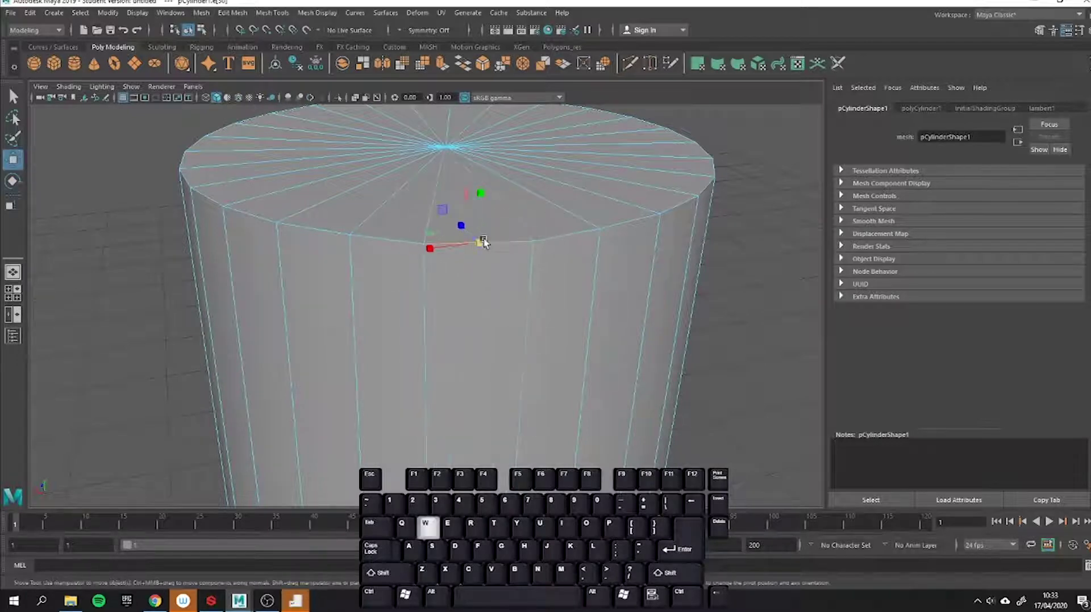
{"action": "key", "text": "ctrl+z"}
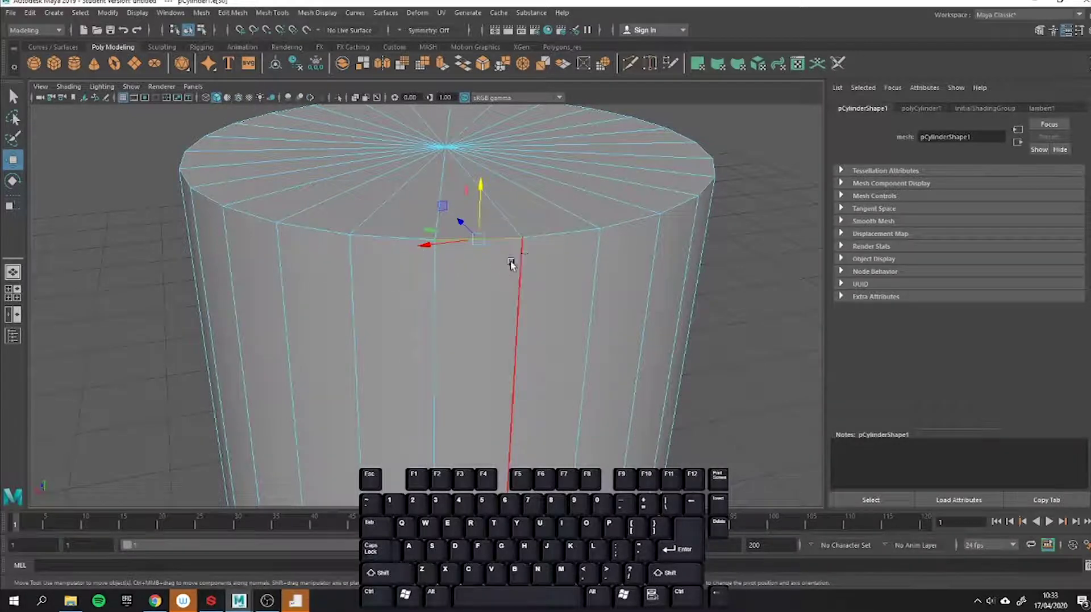
Select the complete edge loop around the cylinder's top rim
{"action": "left_click_drag", "start_coordinate": [519, 259], "coordinate": [369, 271], "text": "alt"}
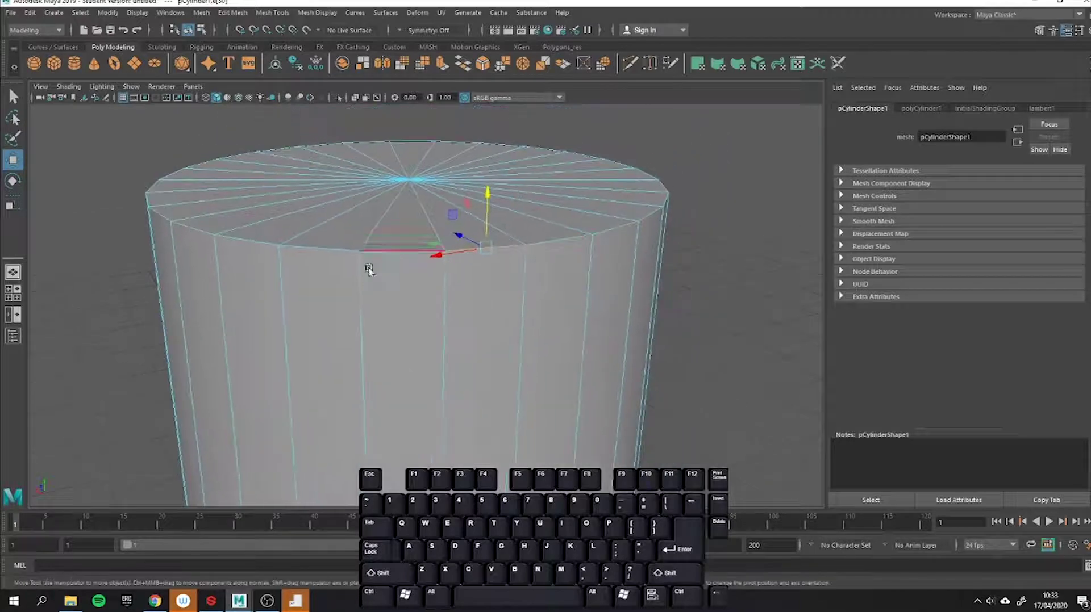
{"action": "left_click", "coordinate": [407, 251], "text": "shift"}
{"action": "left_click", "coordinate": [243, 236], "text": "shift"}
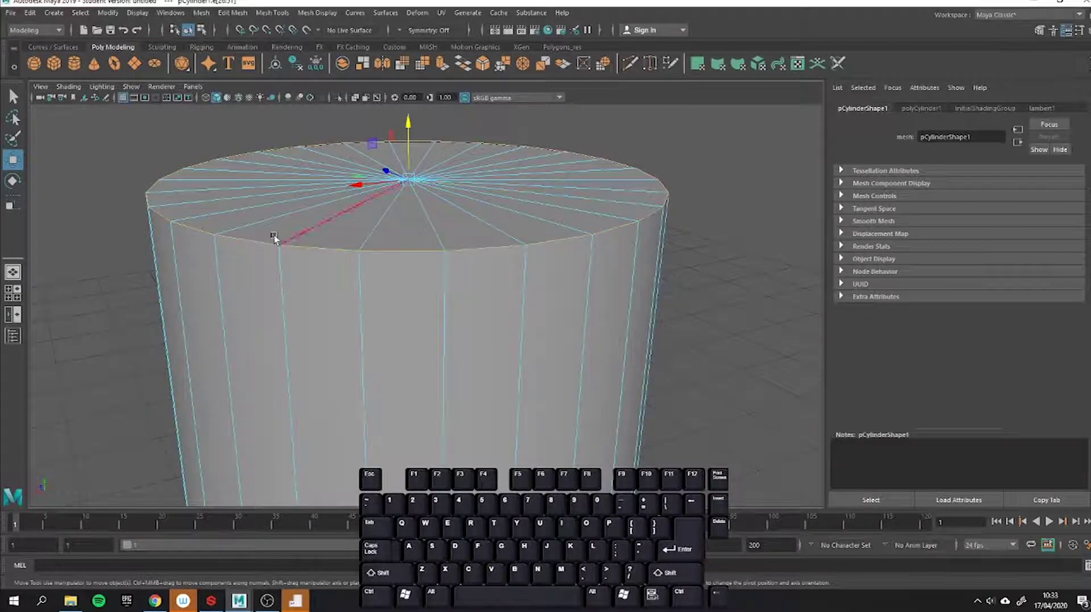
Bevel the top rim edge loop with a fraction of 0.1, 3 segments and a depth of -0.4
{"action": "left_click_drag", "start_coordinate": [391, 179], "coordinate": [397, 227], "text": "alt"}
{"action": "scroll", "coordinate": [396, 227], "scroll_direction": "up", "scroll_amount": 2}
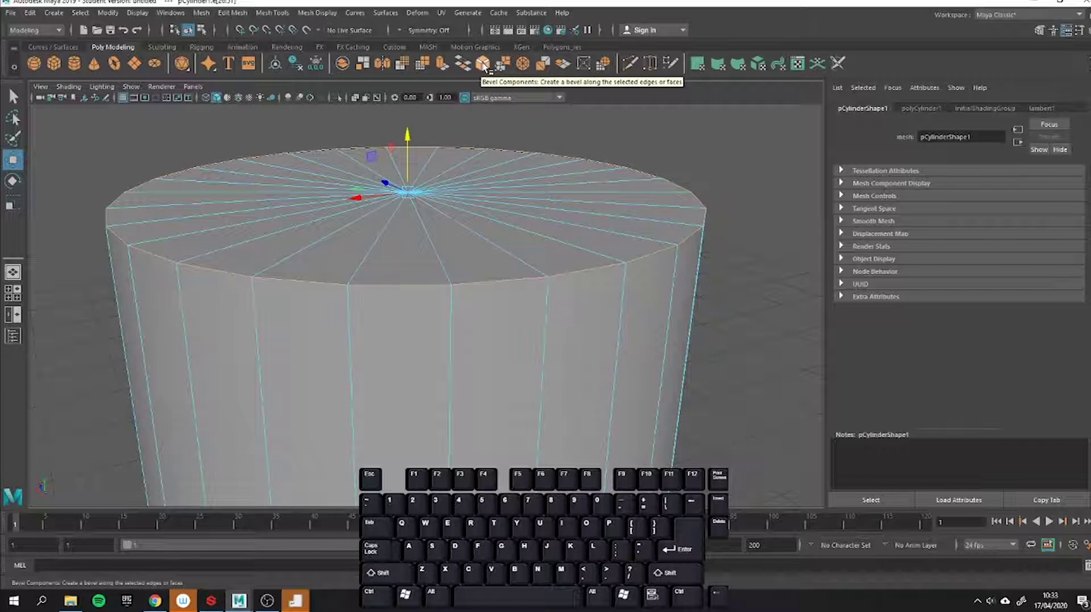
{"action": "left_click", "coordinate": [484, 67]}
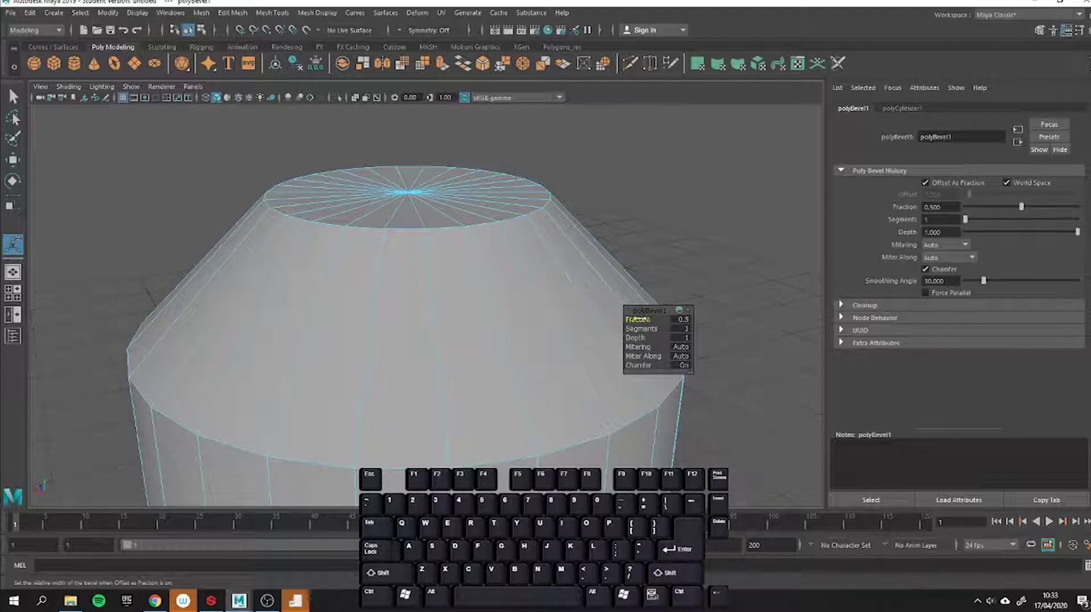
{"action": "mouse_move", "coordinate": [637, 319]}
{"action": "left_mouse_down"}
{"action": "mouse_move", "coordinate": [649, 331]}
{"action": "mouse_move", "coordinate": [640, 328]}
{"action": "left_mouse_up"}
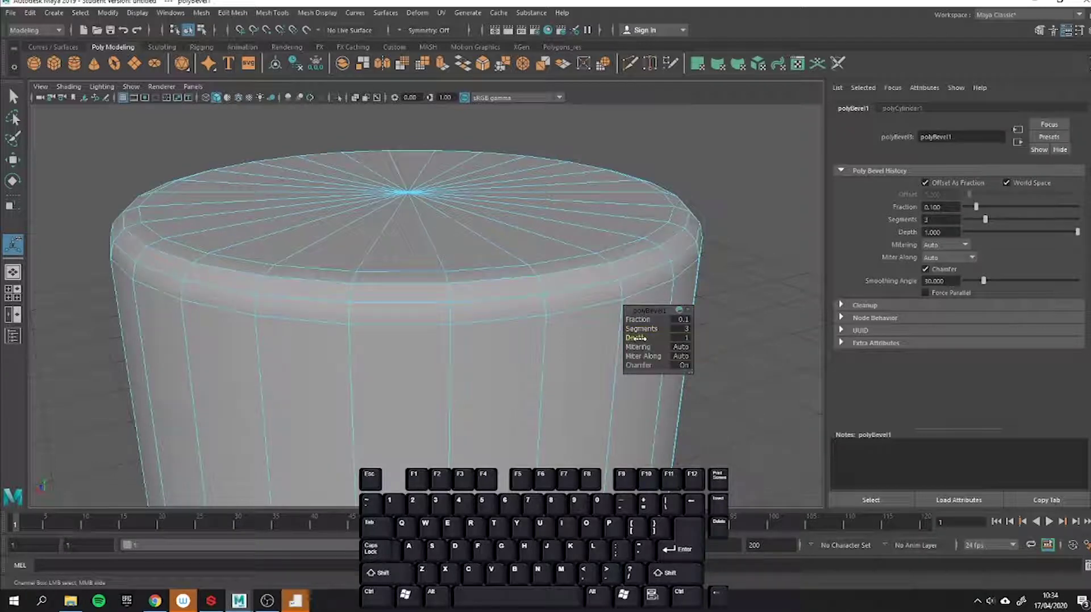
{"action": "mouse_move", "coordinate": [635, 337]}
{"action": "left_mouse_down"}
{"action": "mouse_move", "coordinate": [620, 335]}
{"action": "mouse_move", "coordinate": [632, 338]}
{"action": "mouse_move", "coordinate": [638, 319]}
{"action": "left_mouse_up"}
{"action": "left_click", "coordinate": [681, 319]}
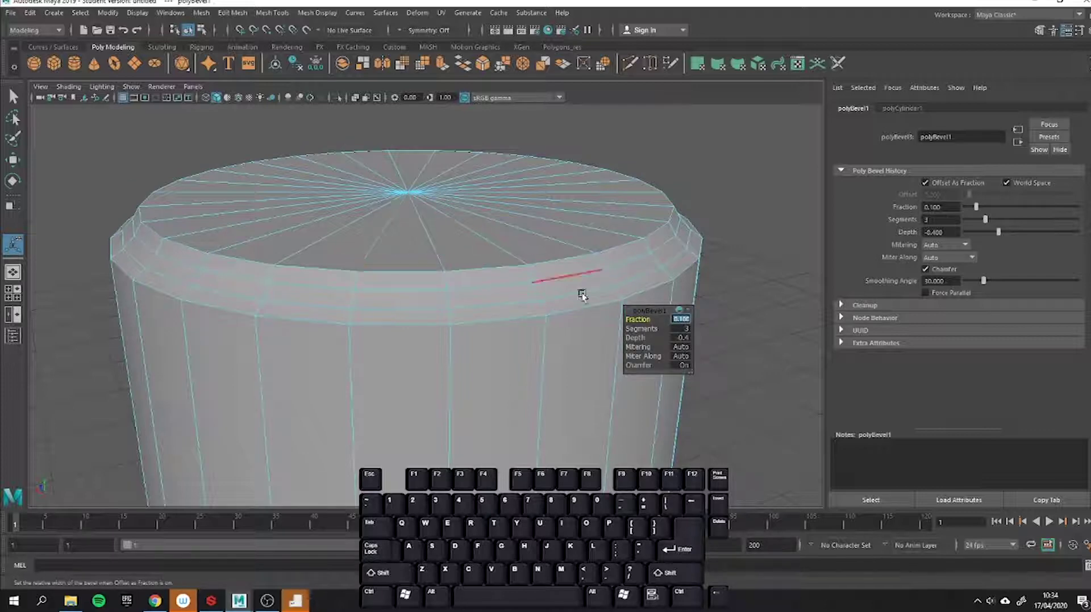
Undo the latest bevel changes, redo them to restore the bevelled rim, and clear the selection
{"action": "left_click_drag", "start_coordinate": [442, 284], "coordinate": [387, 243], "text": "alt"}
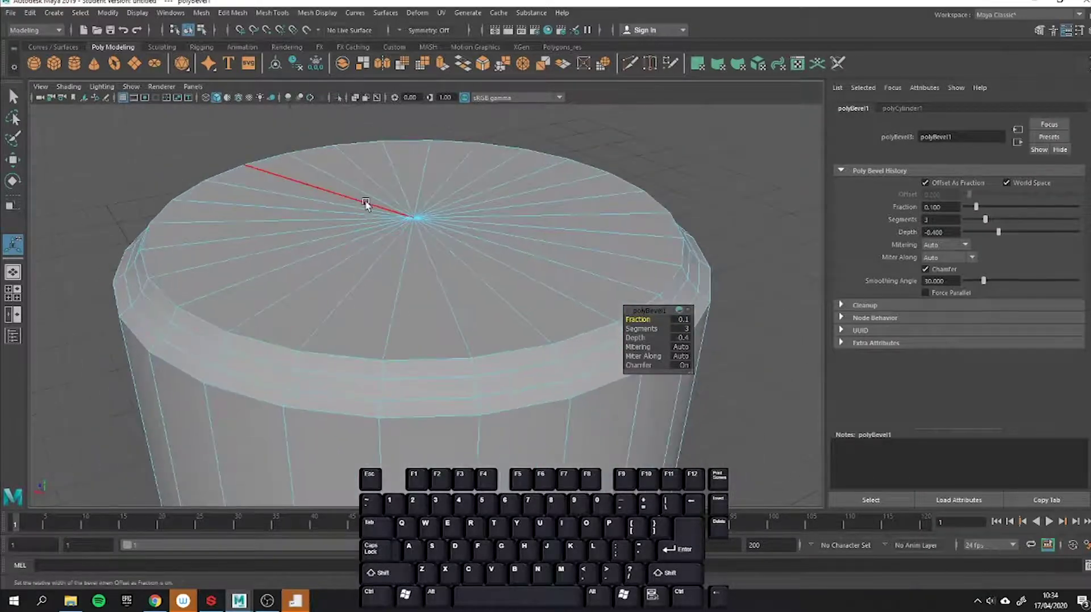
{"action": "left_click", "coordinate": [682, 172]}
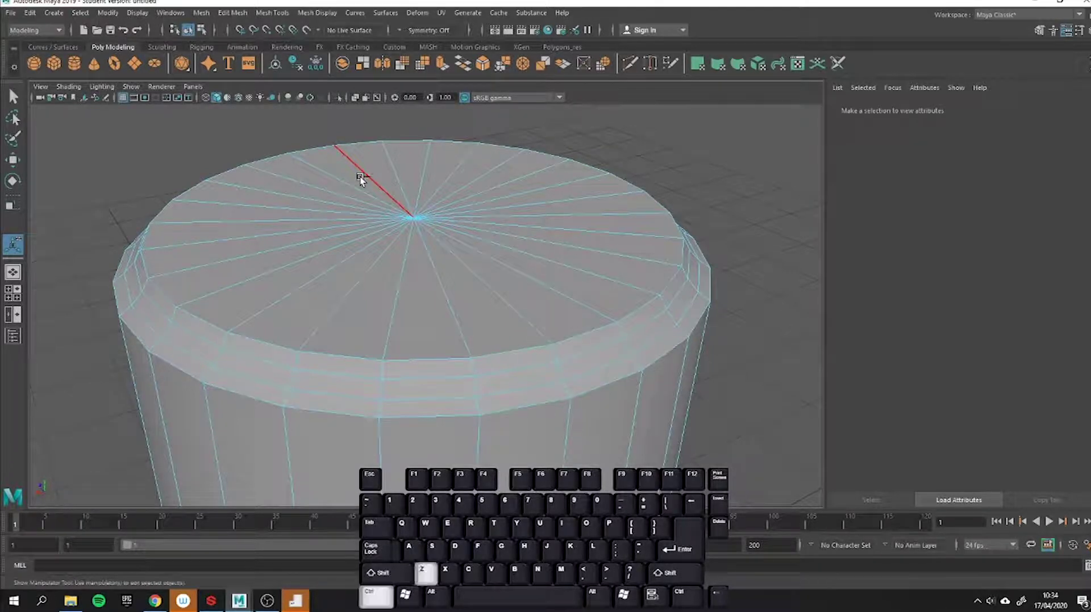
{"action": "key", "text": "ctrl+z"}
{"action": "key", "text": "ctrl+z"}
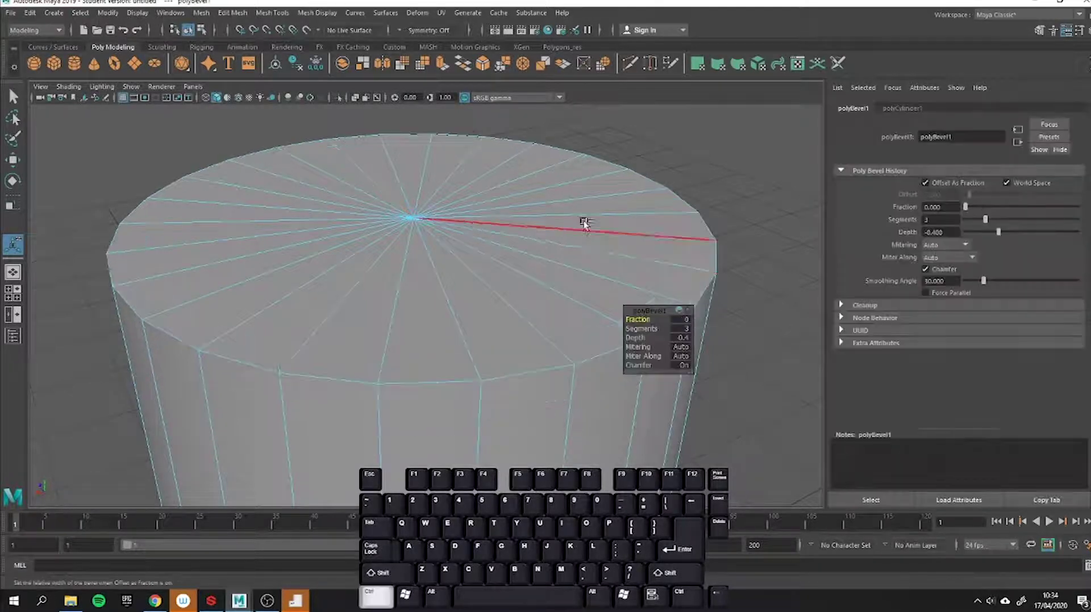
{"action": "left_click", "coordinate": [135, 31]}
{"action": "left_click", "coordinate": [696, 222]}
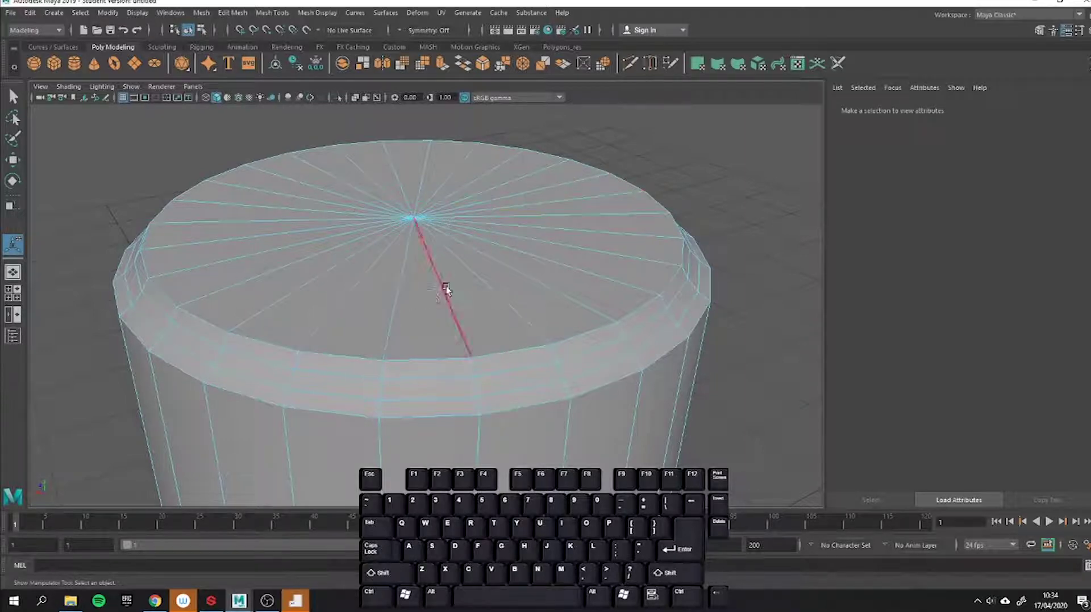
Switch to face selection and paint-select all the triangular faces of the cylinder's top cap
{"action": "right_click", "coordinate": [410, 239]}
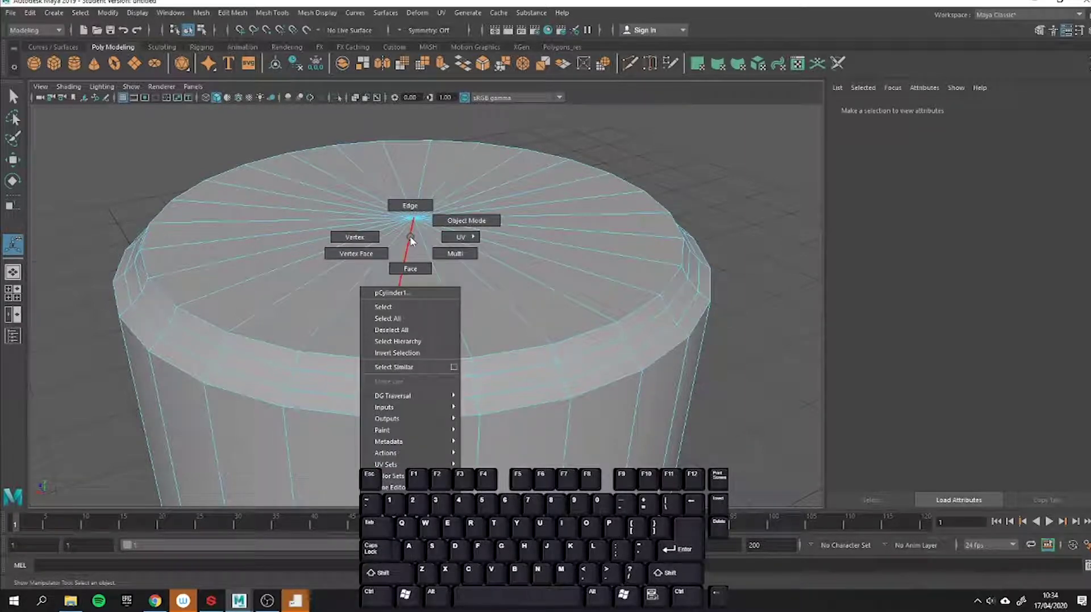
{"action": "left_click", "coordinate": [409, 269]}
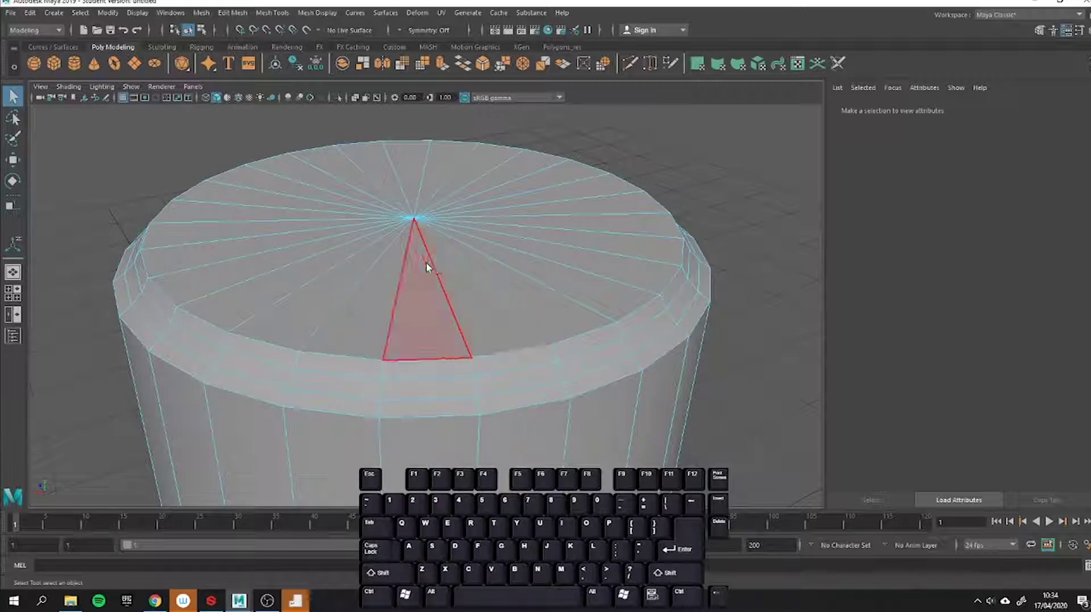
{"action": "key", "text": "Tab"}
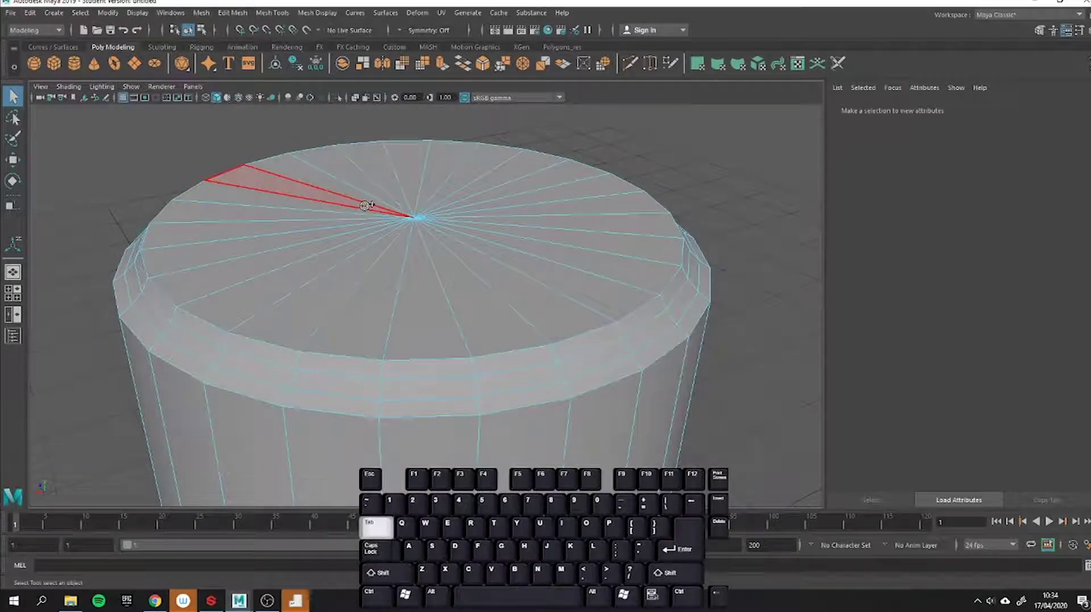
{"action": "mouse_move", "coordinate": [414, 198]}
{"action": "left_mouse_down"}
{"action": "mouse_move", "coordinate": [438, 244]}
{"action": "mouse_move", "coordinate": [188, 272]}
{"action": "mouse_move", "coordinate": [333, 209]}
{"action": "mouse_move", "coordinate": [336, 248]}
{"action": "mouse_move", "coordinate": [489, 261]}
{"action": "mouse_move", "coordinate": [335, 250]}
{"action": "left_mouse_up"}
{"action": "right_click_drag", "start_coordinate": [335, 250], "coordinate": [334, 264], "text": "alt"}
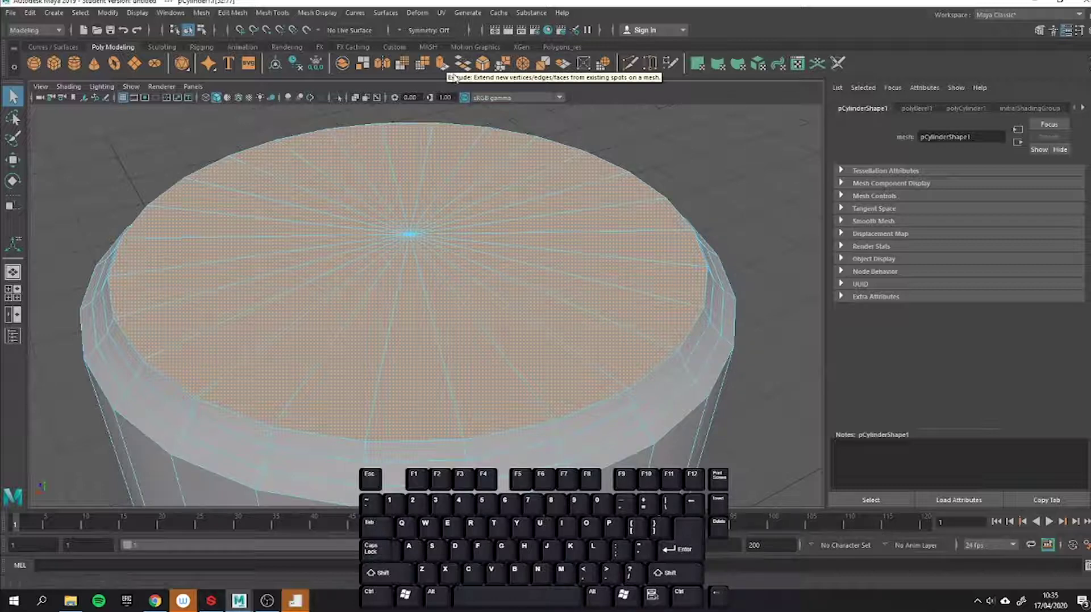
Extrude the top cap faces down into the cylinder to a Local Translate Z of about -0.061
{"action": "key", "text": "ctrl+e"}
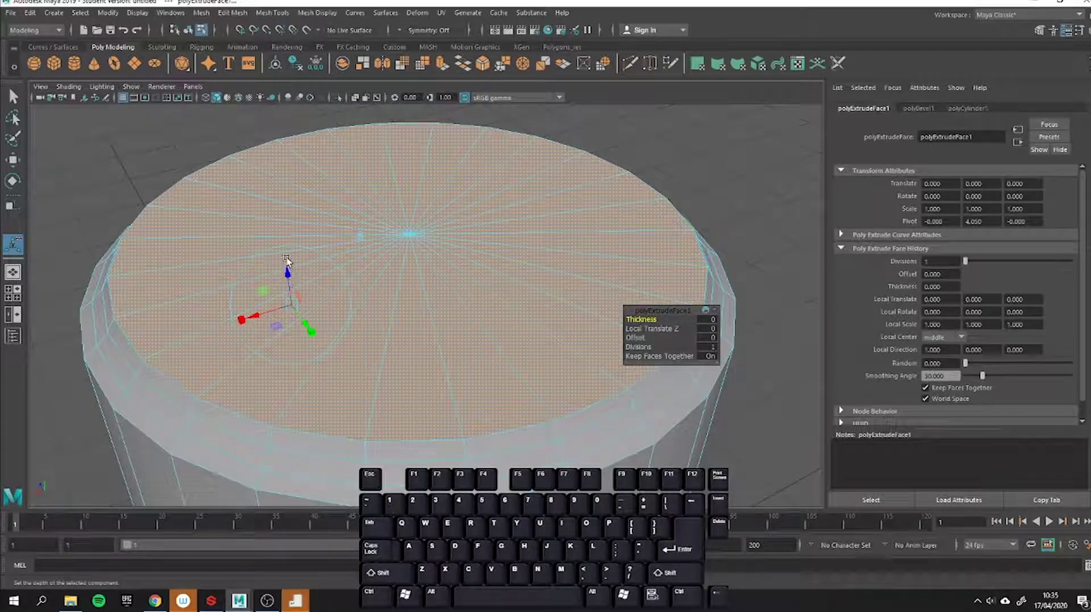
{"action": "mouse_move", "coordinate": [288, 258]}
{"action": "left_mouse_down"}
{"action": "mouse_move", "coordinate": [282, 236]}
{"action": "mouse_move", "coordinate": [295, 252]}
{"action": "left_mouse_up"}
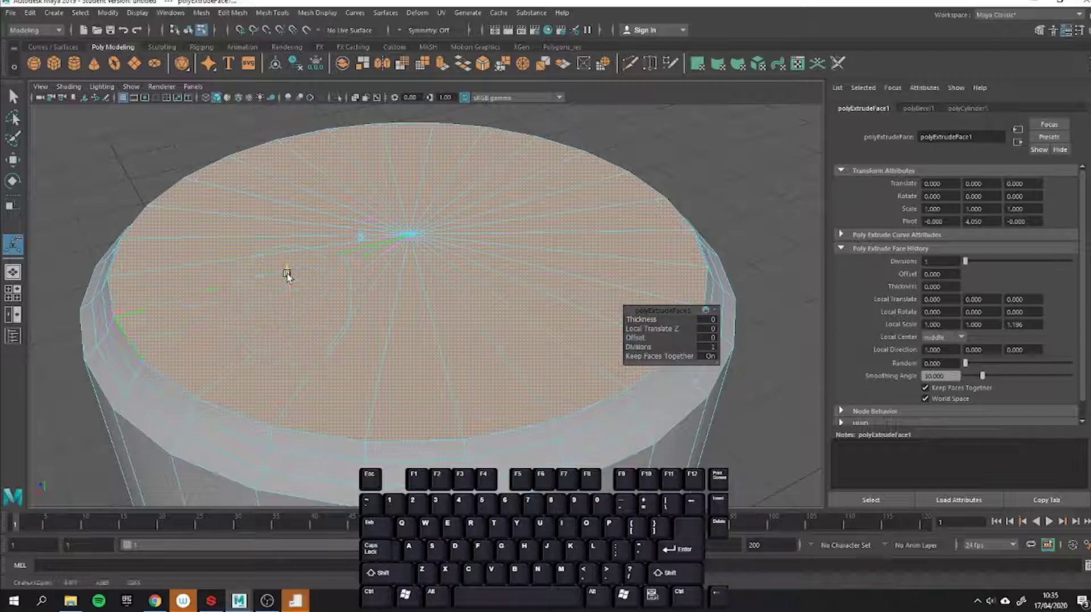
{"action": "mouse_move", "coordinate": [289, 276]}
{"action": "left_mouse_down"}
{"action": "mouse_move", "coordinate": [295, 422]}
{"action": "mouse_move", "coordinate": [304, 254]}
{"action": "mouse_move", "coordinate": [292, 311]}
{"action": "mouse_move", "coordinate": [290, 285]}
{"action": "mouse_move", "coordinate": [292, 295]}
{"action": "left_mouse_up"}
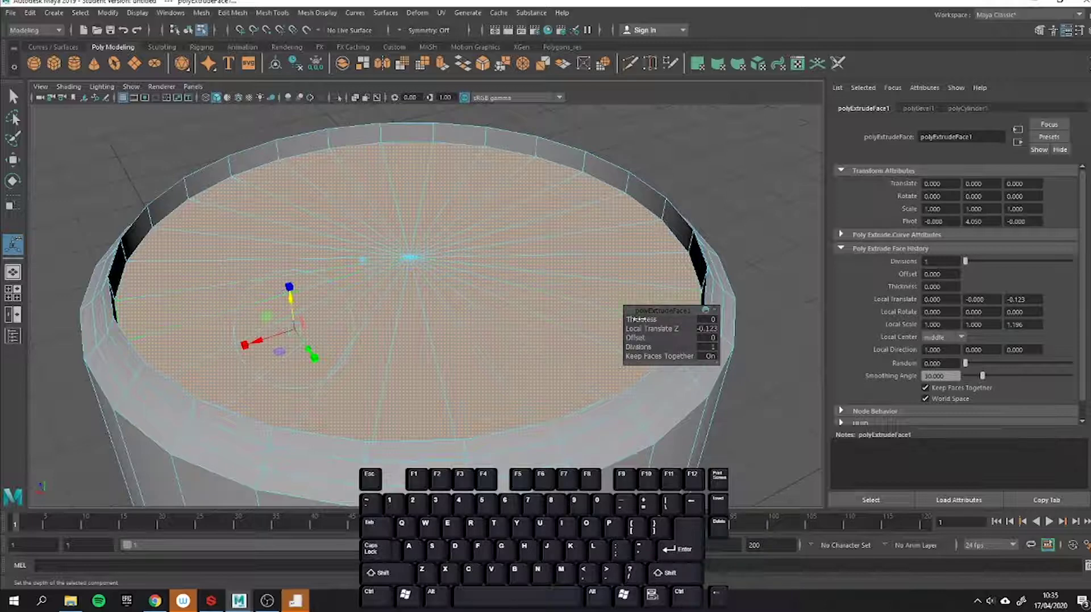
{"action": "left_click", "coordinate": [636, 320]}
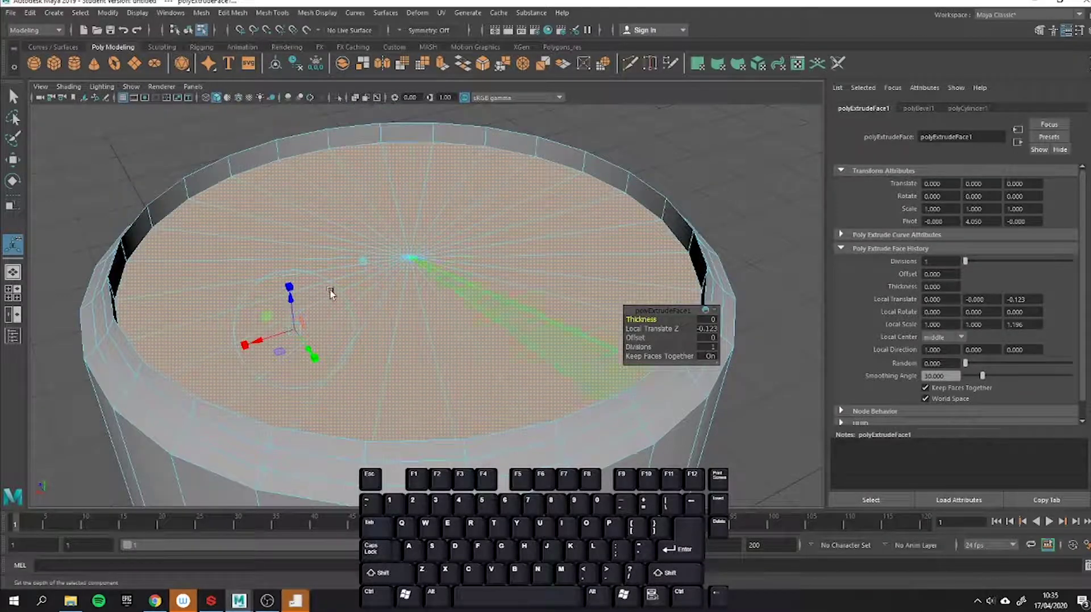
{"action": "left_click_drag", "start_coordinate": [299, 313], "coordinate": [291, 288]}
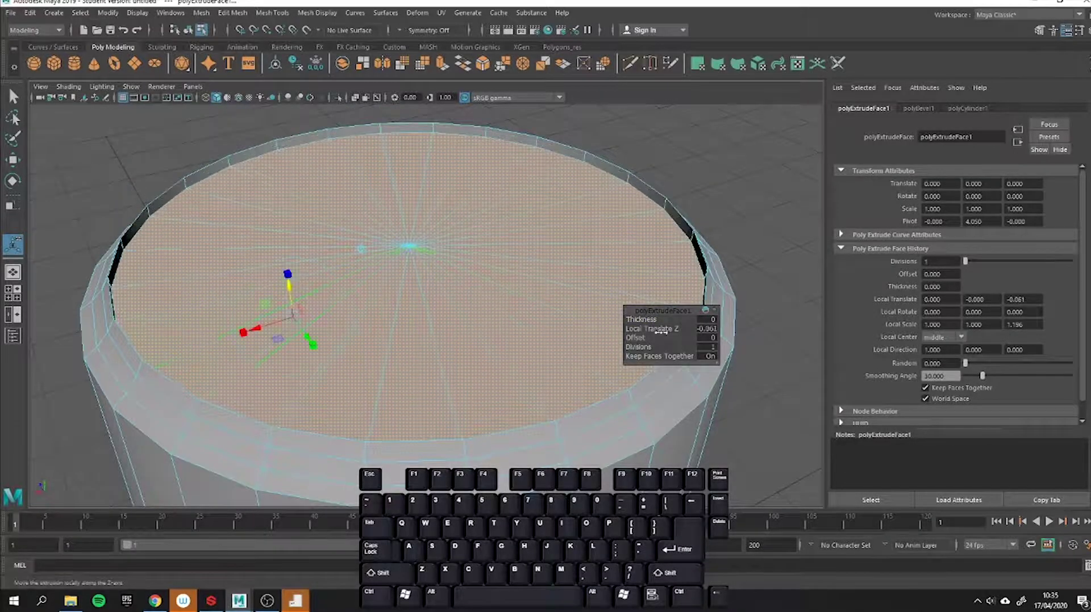
Set the offset of the top cap extrusion to 0.1 and clear the selection
{"action": "mouse_move", "coordinate": [641, 337]}
{"action": "left_mouse_down"}
{"action": "mouse_move", "coordinate": [671, 337]}
{"action": "mouse_move", "coordinate": [637, 338]}
{"action": "left_mouse_up"}
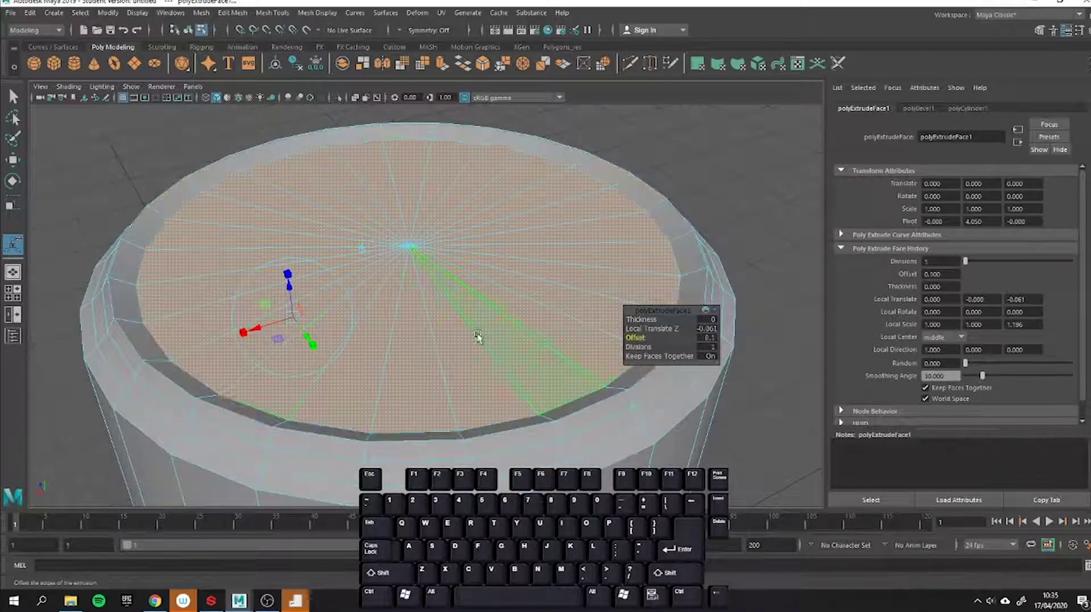
{"action": "left_click_drag", "start_coordinate": [251, 326], "coordinate": [210, 314], "text": "alt"}
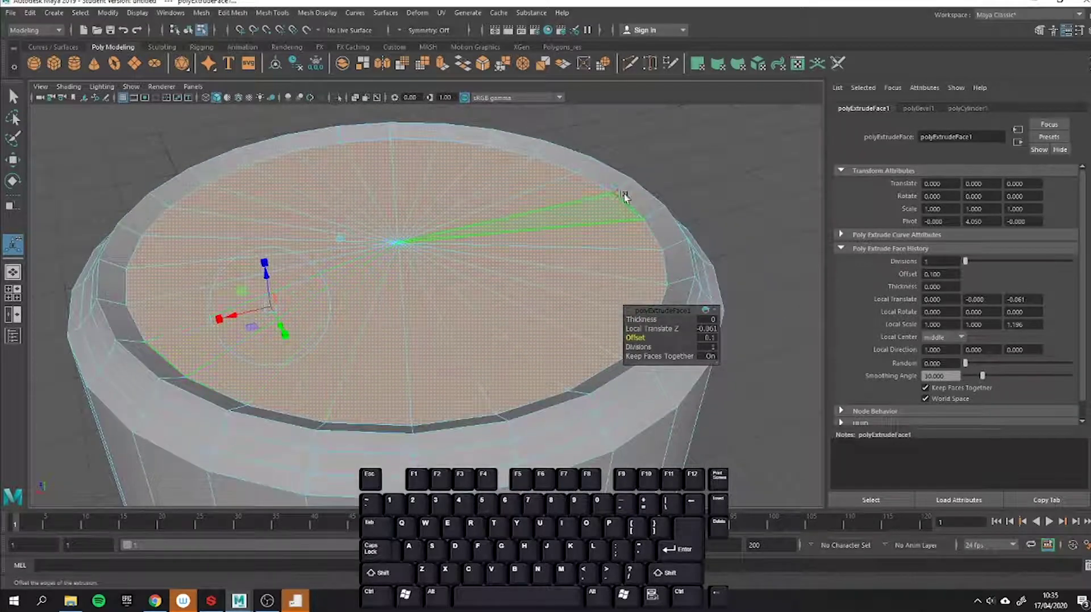
{"action": "left_click", "coordinate": [692, 188]}
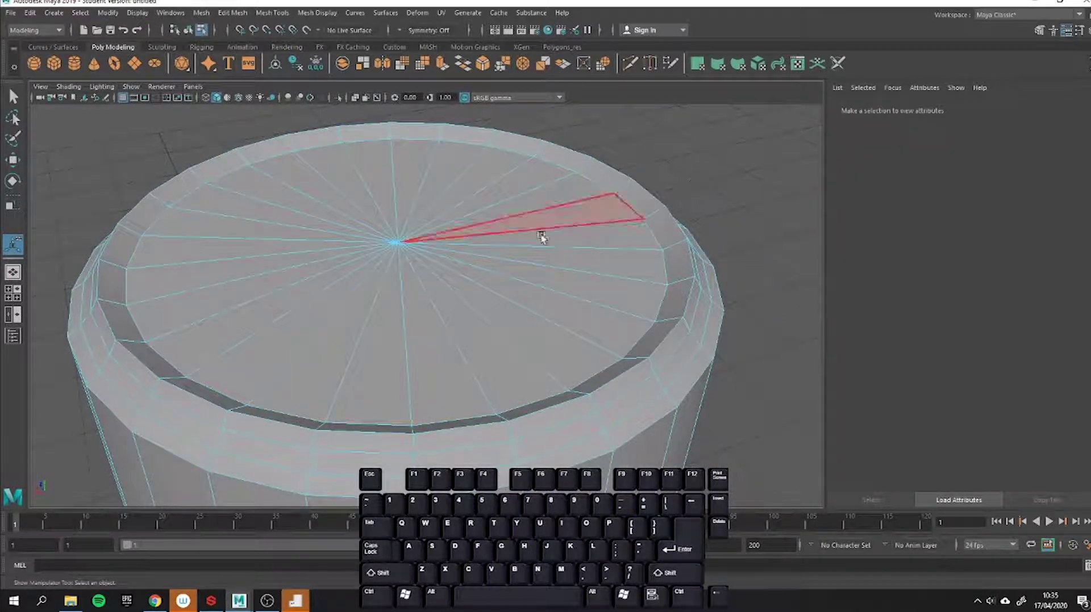
Paint-select the recessed cap faces and scale them up slightly so the recess widens toward the bevelled rim
{"action": "left_click_drag", "start_coordinate": [493, 250], "coordinate": [511, 191], "text": "alt"}
{"action": "right_click_drag", "start_coordinate": [446, 336], "coordinate": [384, 239], "text": "alt"}
{"action": "left_click_drag", "start_coordinate": [385, 238], "coordinate": [356, 287], "text": "alt"}
{"action": "right_click_drag", "start_coordinate": [356, 287], "coordinate": [481, 321], "text": "alt"}
{"action": "key", "text": "Tab"}
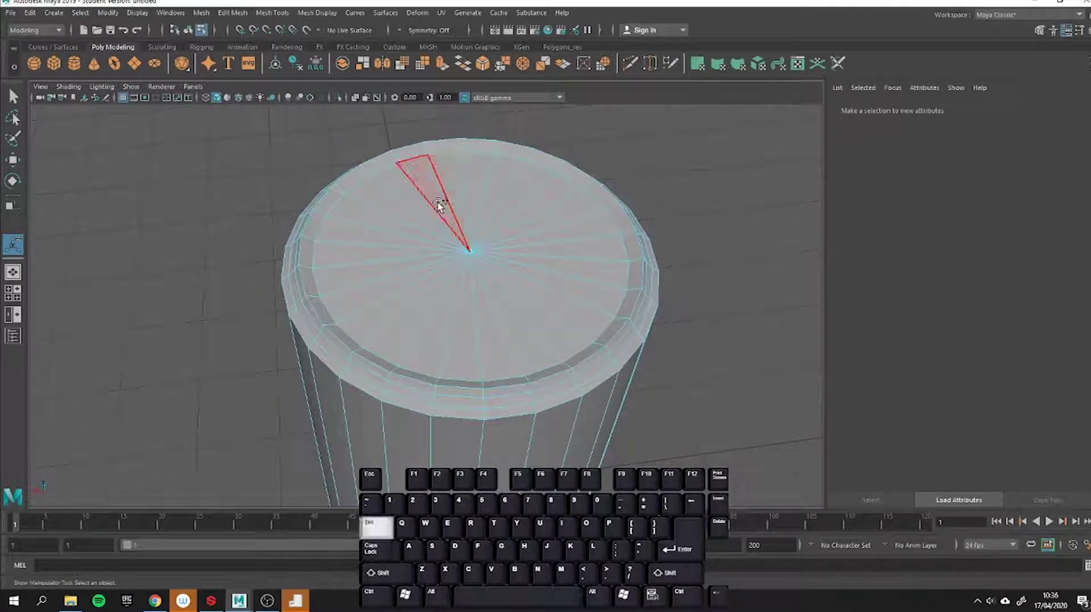
{"action": "mouse_move", "coordinate": [480, 197]}
{"action": "left_mouse_down"}
{"action": "mouse_move", "coordinate": [474, 308]}
{"action": "mouse_move", "coordinate": [479, 226]}
{"action": "mouse_move", "coordinate": [475, 251]}
{"action": "mouse_move", "coordinate": [380, 233]}
{"action": "left_mouse_up"}
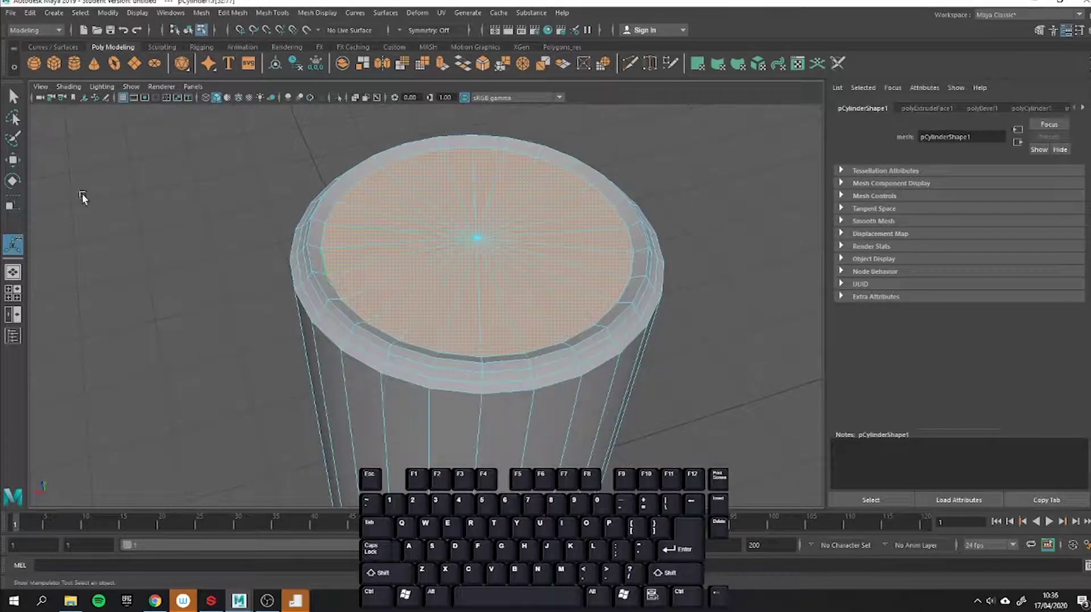
{"action": "left_click", "coordinate": [12, 204]}
{"action": "right_click_drag", "start_coordinate": [499, 240], "coordinate": [480, 351], "text": "alt"}
{"action": "left_click_drag", "start_coordinate": [469, 227], "coordinate": [488, 221]}
{"action": "left_click_drag", "start_coordinate": [398, 262], "coordinate": [605, 239], "text": "alt"}
Check the cylinder in object mode, and return to face selection with the cap faces selected
{"action": "right_click_drag", "start_coordinate": [666, 210], "coordinate": [729, 188]}
{"action": "left_click", "coordinate": [720, 188]}
{"action": "left_click_drag", "start_coordinate": [715, 250], "coordinate": [426, 314], "text": "alt"}
{"action": "left_click", "coordinate": [431, 257]}
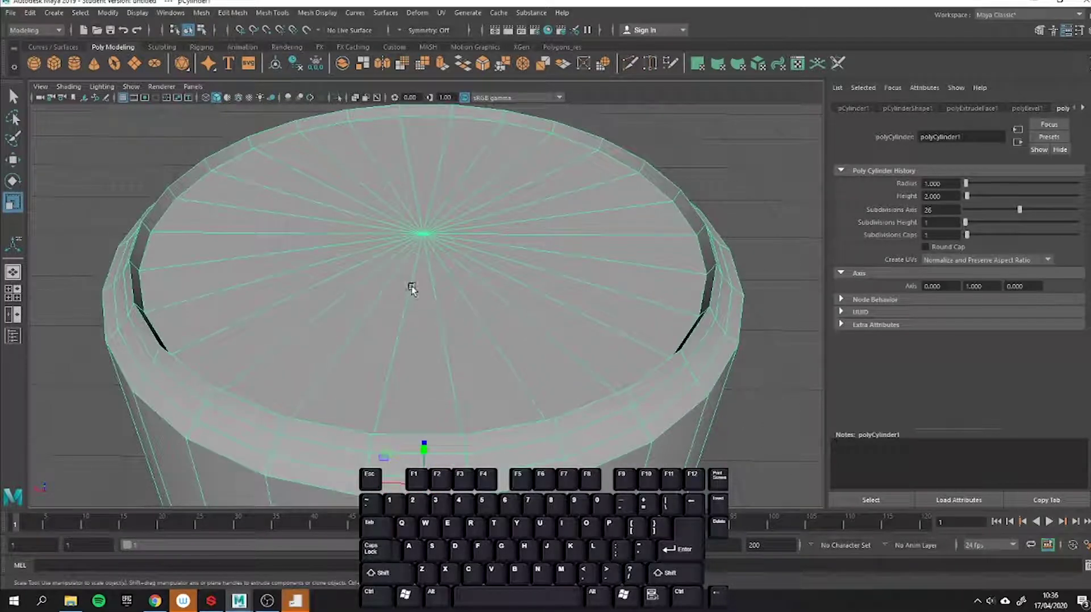
{"action": "right_click_drag", "start_coordinate": [407, 207], "coordinate": [408, 228]}
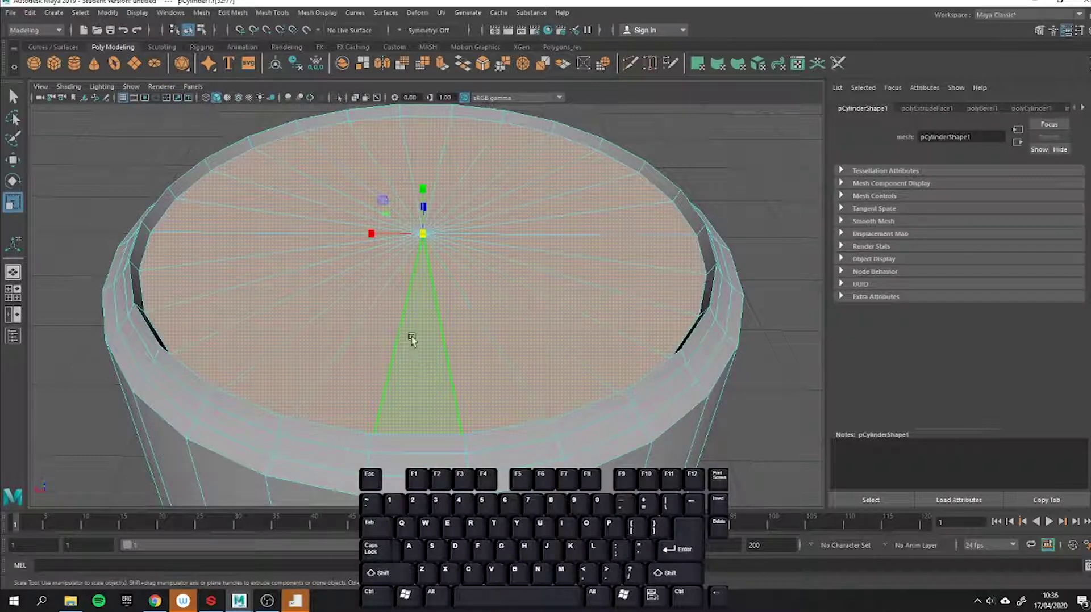
Delete the recessed cap faces, inspect the open inside of the cylinder, and undo the deletion
{"action": "key", "text": "Delete"}
{"action": "left_click_drag", "start_coordinate": [414, 322], "coordinate": [356, 214], "text": "alt"}
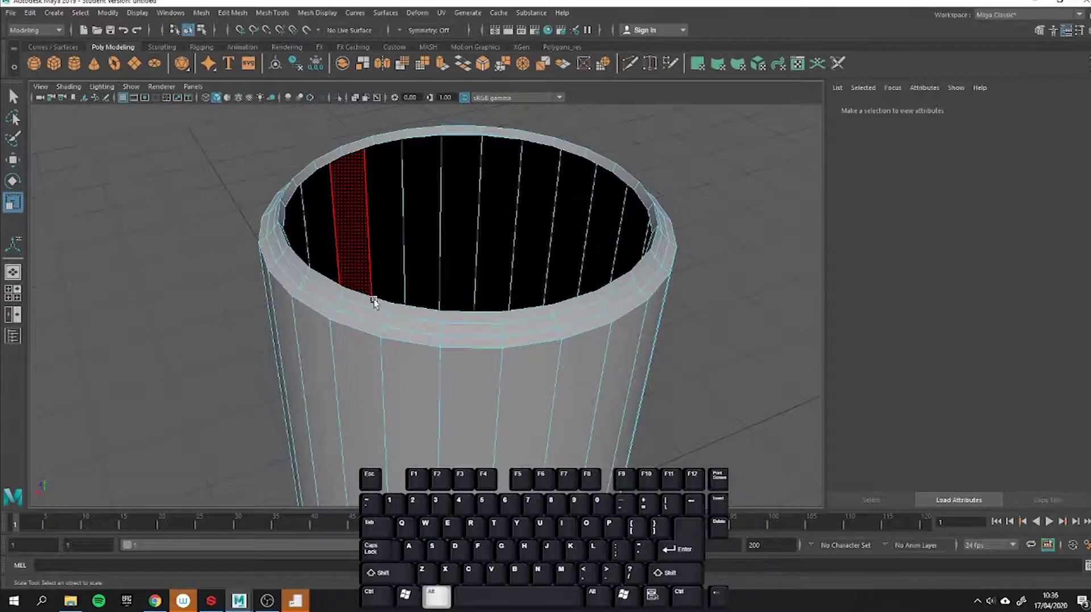
{"action": "middle_click_drag", "start_coordinate": [373, 298], "coordinate": [328, 357], "text": "alt"}
{"action": "right_click_drag", "start_coordinate": [327, 357], "coordinate": [368, 347], "text": "alt"}
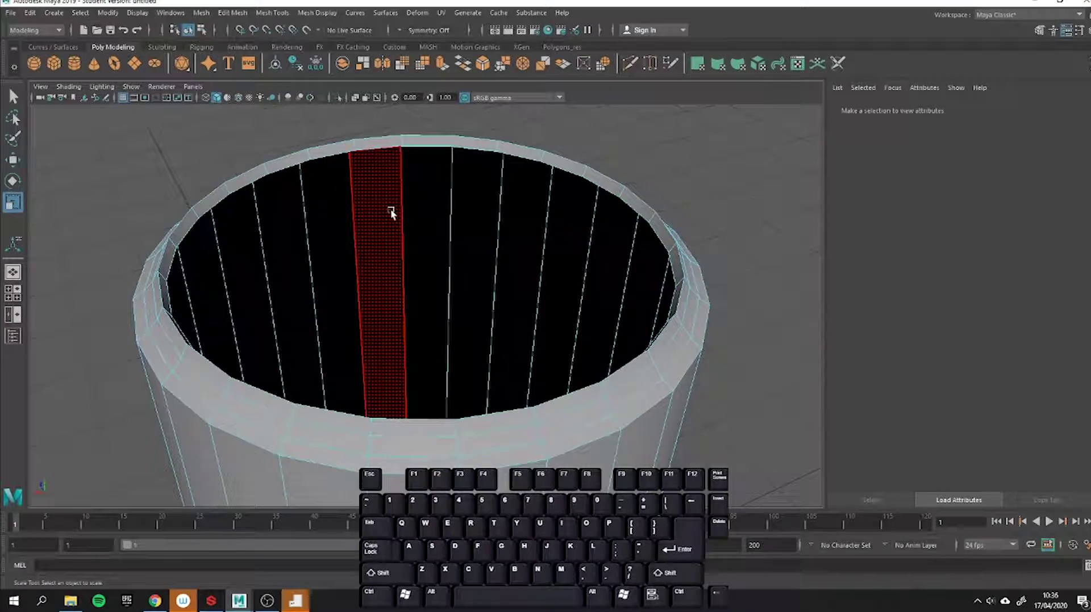
{"action": "left_click_drag", "start_coordinate": [380, 198], "coordinate": [373, 219], "text": "alt"}
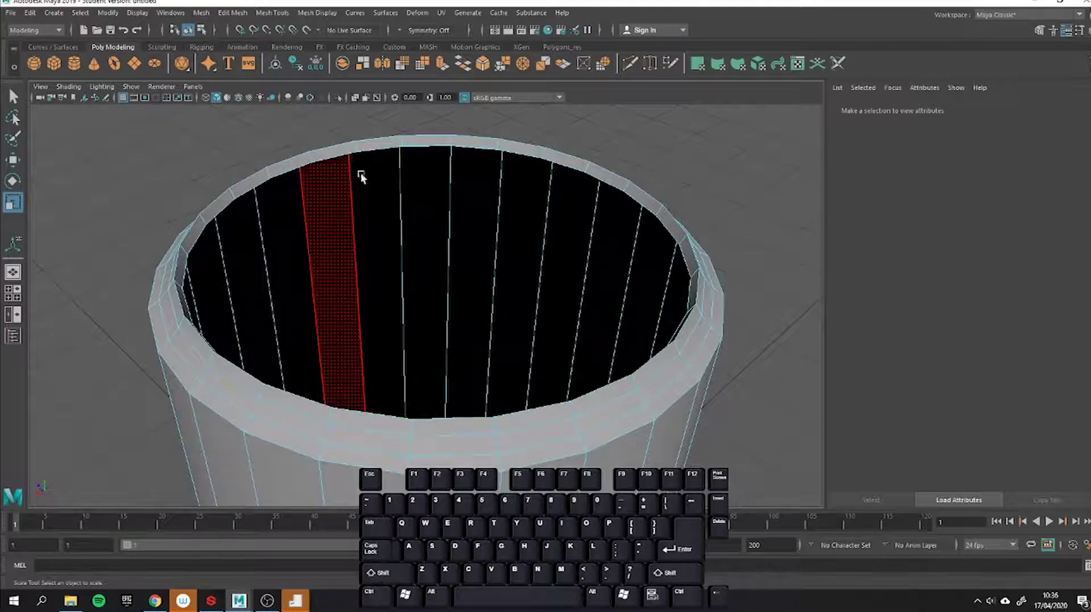
{"action": "double_click", "coordinate": [399, 219], "text": "ctrl"}
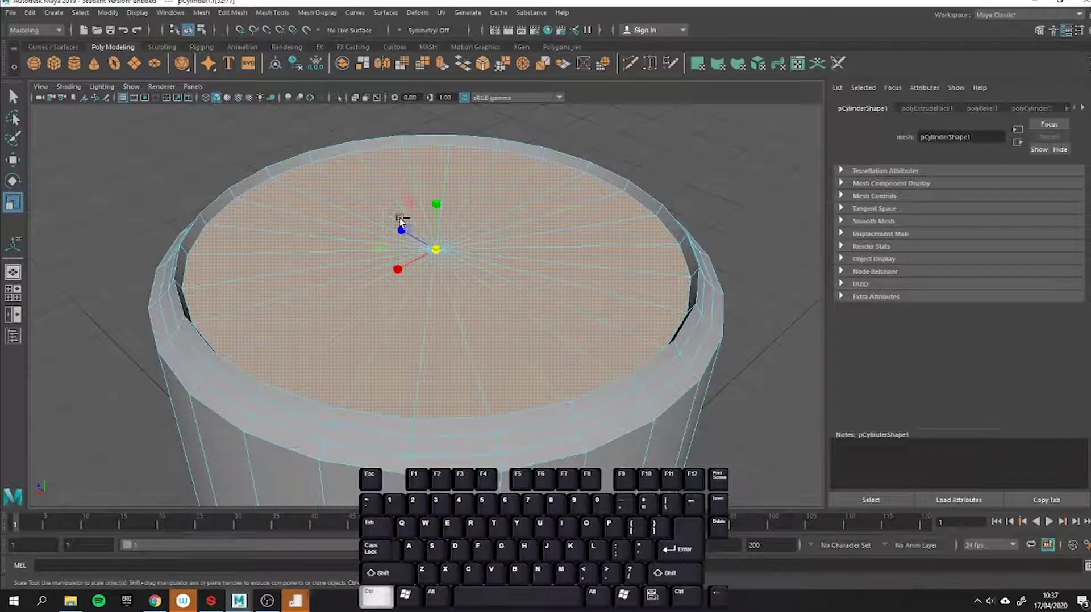
Extrude the cap faces deep down into the cylinder with the Move tool to form inner walls, accepting the autosave
{"action": "key", "text": "w"}
{"action": "key", "text": "shift"}
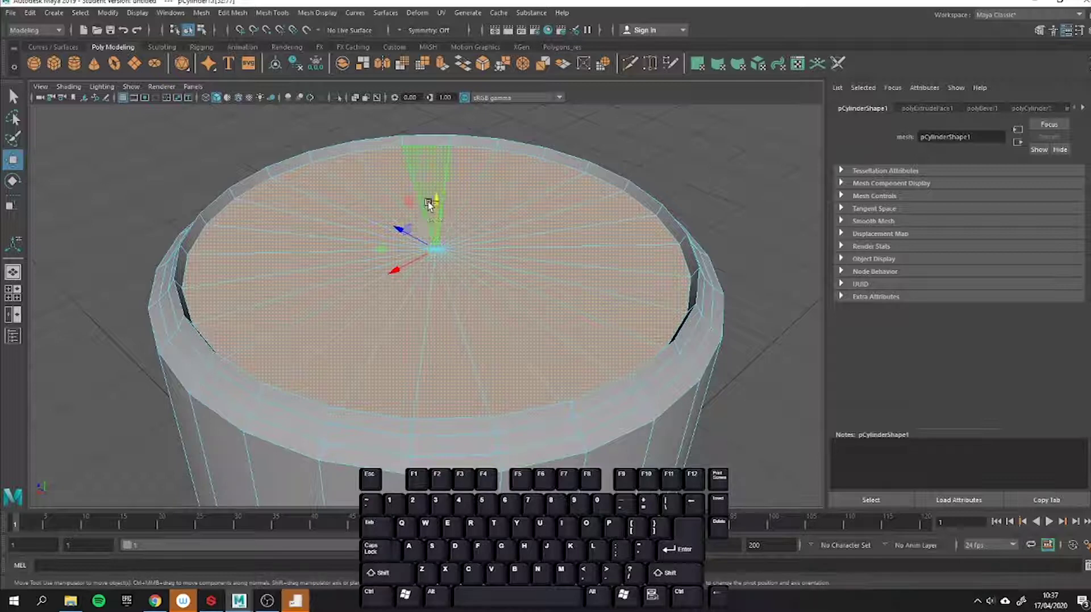
{"action": "key", "text": "shift"}
{"action": "left_click_drag", "start_coordinate": [423, 330], "coordinate": [426, 517], "text": "shift"}
{"action": "middle_click_drag", "start_coordinate": [435, 494], "coordinate": [445, 192], "text": "alt"}
{"action": "left_click_drag", "start_coordinate": [446, 192], "coordinate": [456, 288], "text": "alt"}
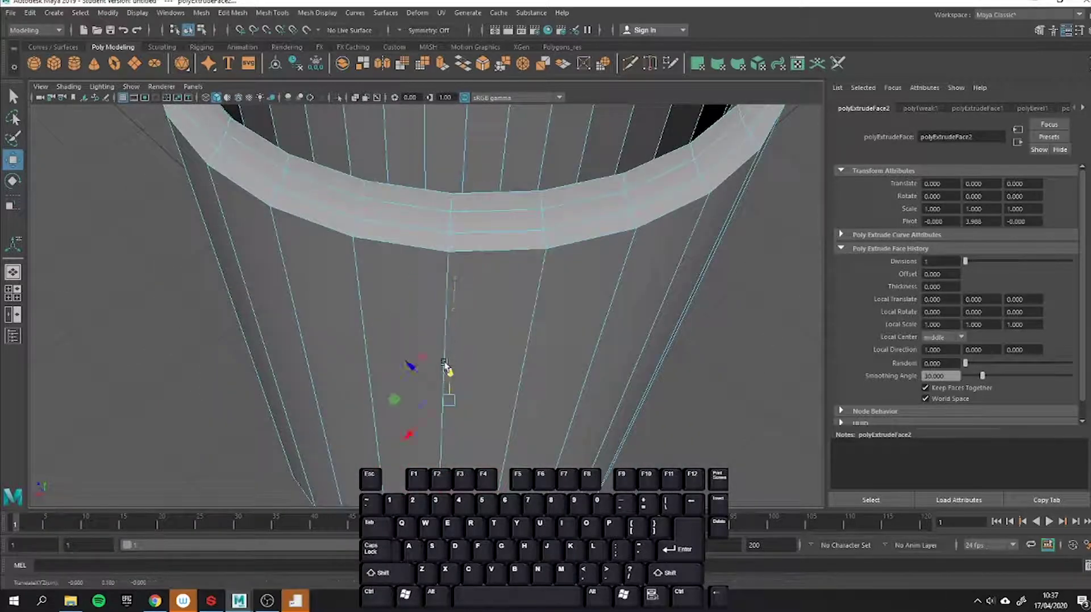
{"action": "left_click_drag", "start_coordinate": [445, 364], "coordinate": [434, 404], "text": "alt"}
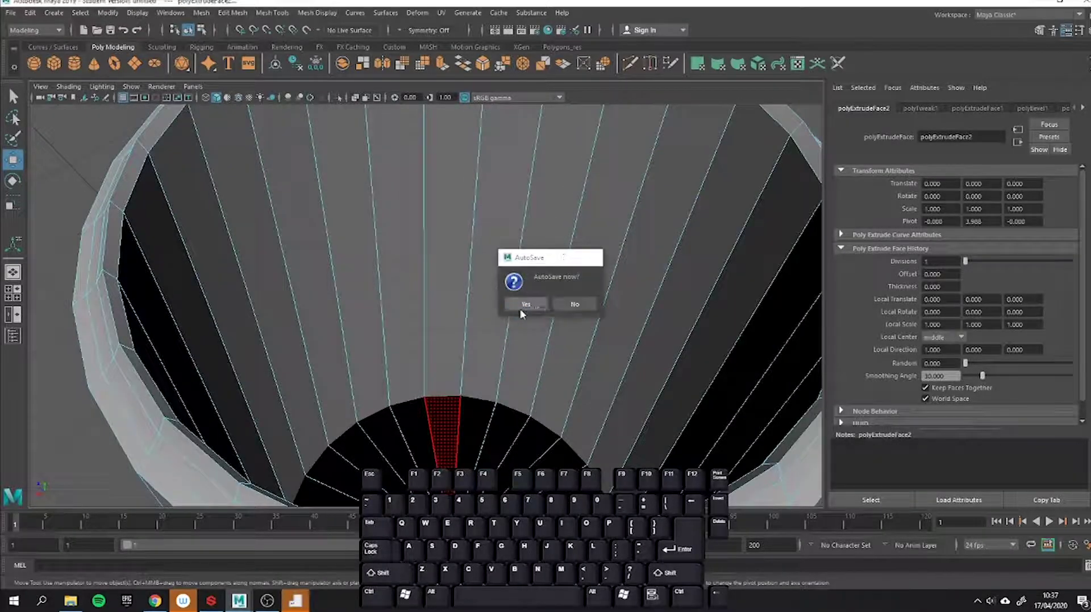
{"action": "left_click", "coordinate": [523, 305]}
{"action": "left_click_drag", "start_coordinate": [509, 348], "coordinate": [459, 386], "text": "alt"}
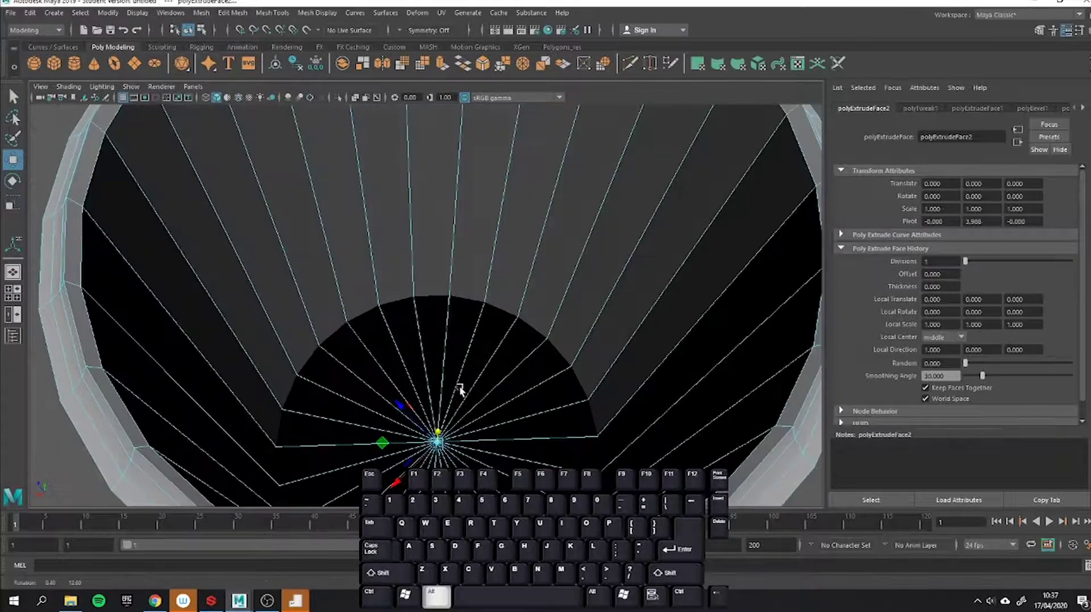
{"action": "left_click_drag", "start_coordinate": [437, 433], "coordinate": [441, 423]}
Delete one inner wall face and the outer wall face behind it, and undo these deletions
{"action": "left_click_drag", "start_coordinate": [454, 334], "coordinate": [422, 288], "text": "alt"}
{"action": "left_click", "coordinate": [421, 297]}
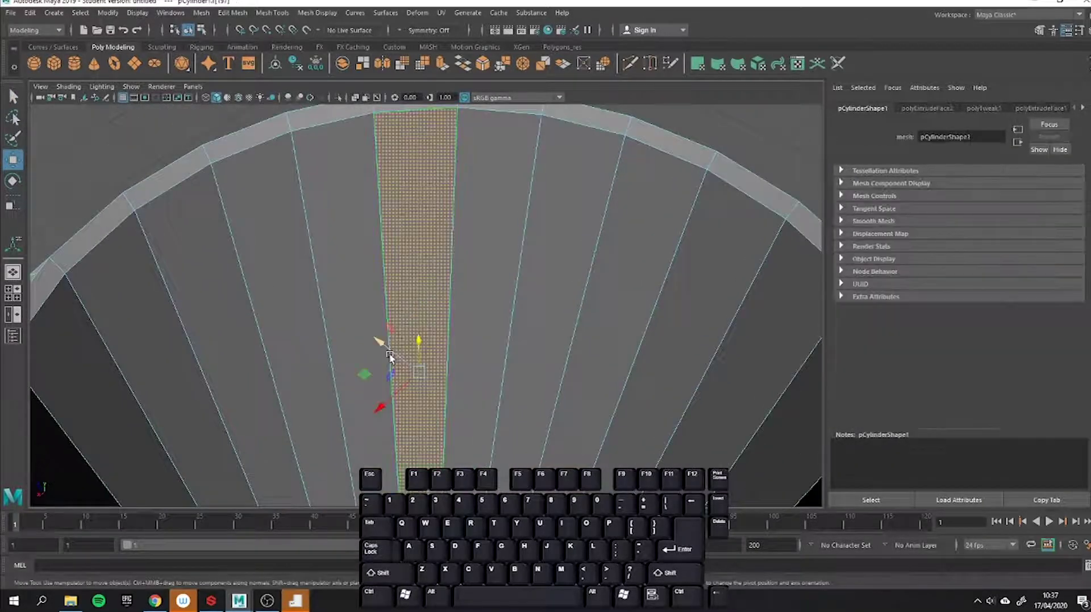
{"action": "key", "text": "Delete"}
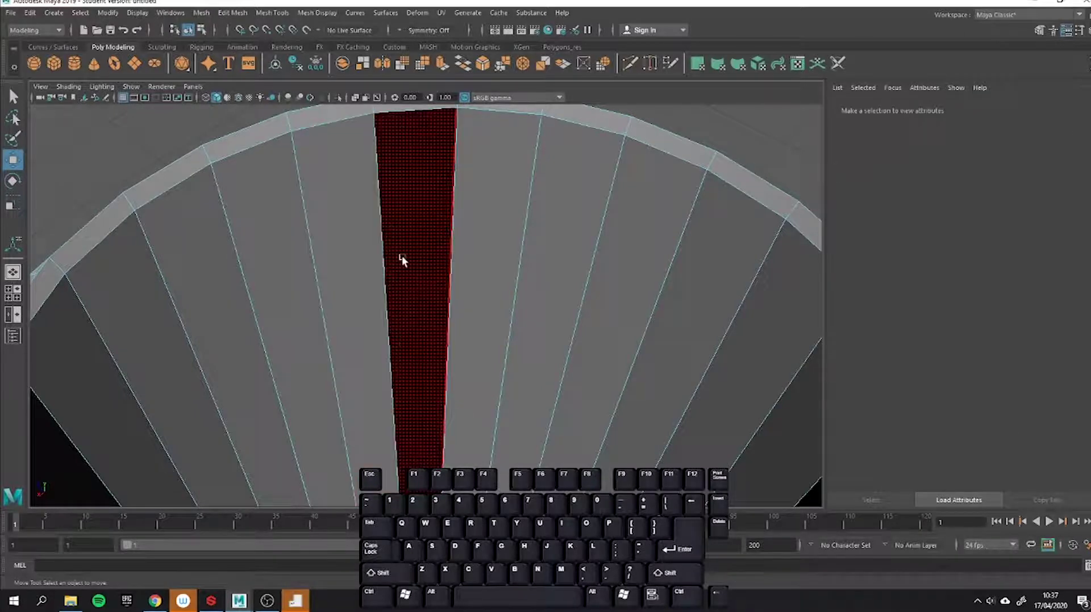
{"action": "left_click", "coordinate": [404, 346]}
{"action": "scroll", "coordinate": [392, 369], "scroll_direction": "down", "scroll_amount": 5}
{"action": "key", "text": "Delete"}
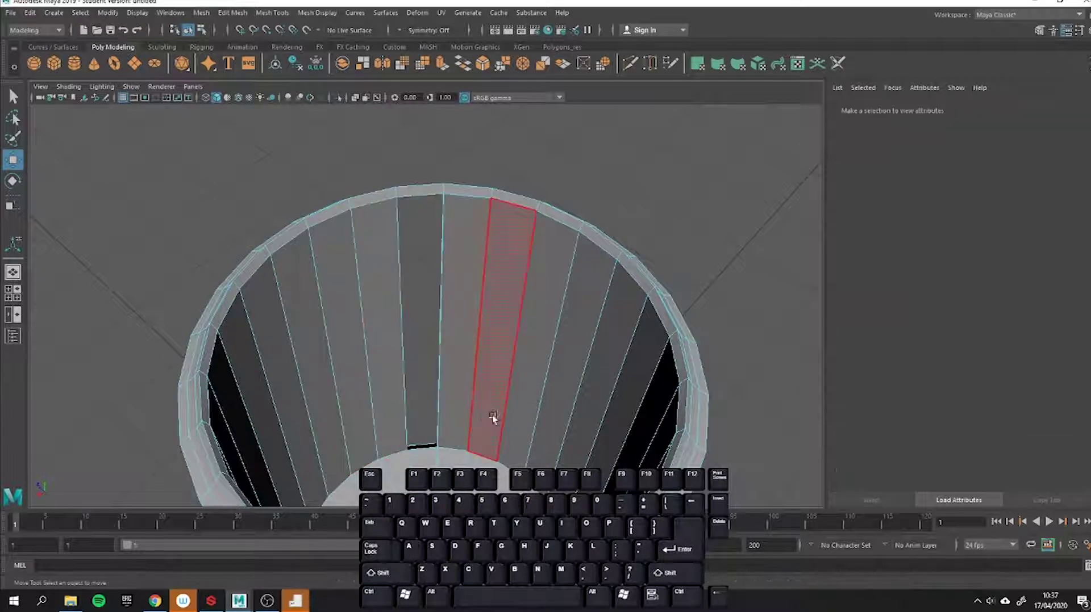
{"action": "mouse_move", "coordinate": [416, 445]}
{"action": "left_mouse_down", "text": "alt"}
{"action": "mouse_move", "coordinate": [443, 445]}
{"action": "mouse_move", "coordinate": [404, 441]}
{"action": "left_mouse_up", "text": "alt"}
{"action": "key", "text": "ctrl+z"}
{"action": "key", "text": "ctrl+z"}
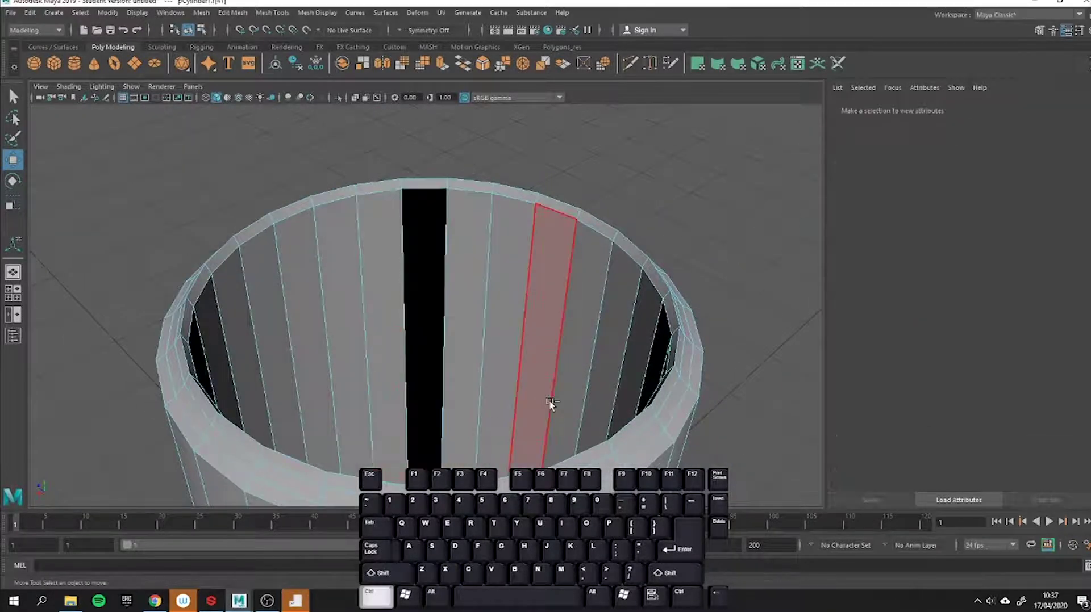
{"action": "key", "text": "ctrl+z"}
Paint-select and delete the inner wall faces along the far side, and delete the outer wall faces behind them
{"action": "key", "text": "Tab"}
{"action": "mouse_move", "coordinate": [289, 332]}
{"action": "left_mouse_down"}
{"action": "mouse_move", "coordinate": [606, 365]}
{"action": "mouse_move", "coordinate": [332, 312]}
{"action": "left_mouse_up"}
{"action": "key", "text": "BackSpace"}
{"action": "key", "text": "Caps_Lock"}
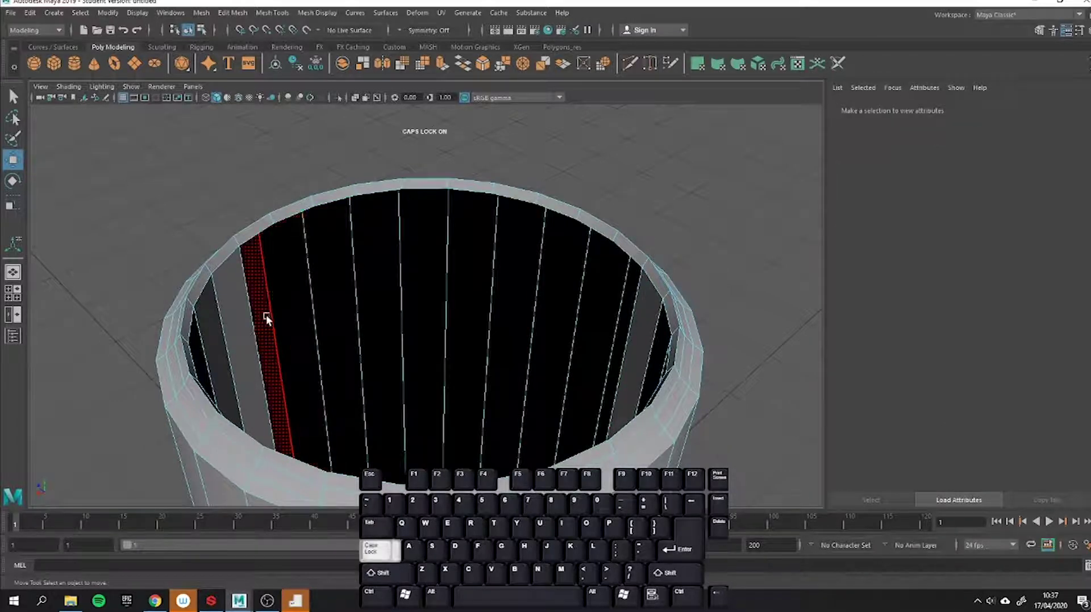
{"action": "key", "text": "ctrl+z"}
{"action": "key", "text": "BackSpace"}
{"action": "left_click", "coordinate": [585, 340]}
{"action": "key", "text": "BackSpace"}
{"action": "left_click_drag", "start_coordinate": [457, 279], "coordinate": [451, 282], "text": "alt"}
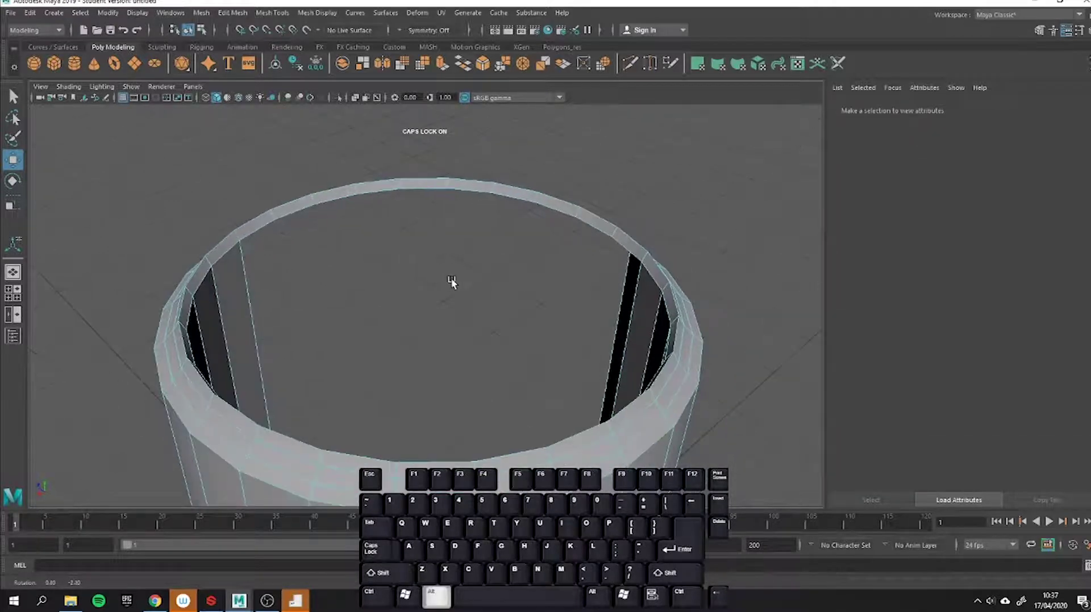
Undo the wall face deletions and the deep extrusion, back to the shallow recess with its cap faces selected
{"action": "key", "text": "ctrl+z"}
{"action": "key", "text": "ctrl+z"}
{"action": "key", "text": "ctrl+z"}
{"action": "key", "text": "ctrl+z"}
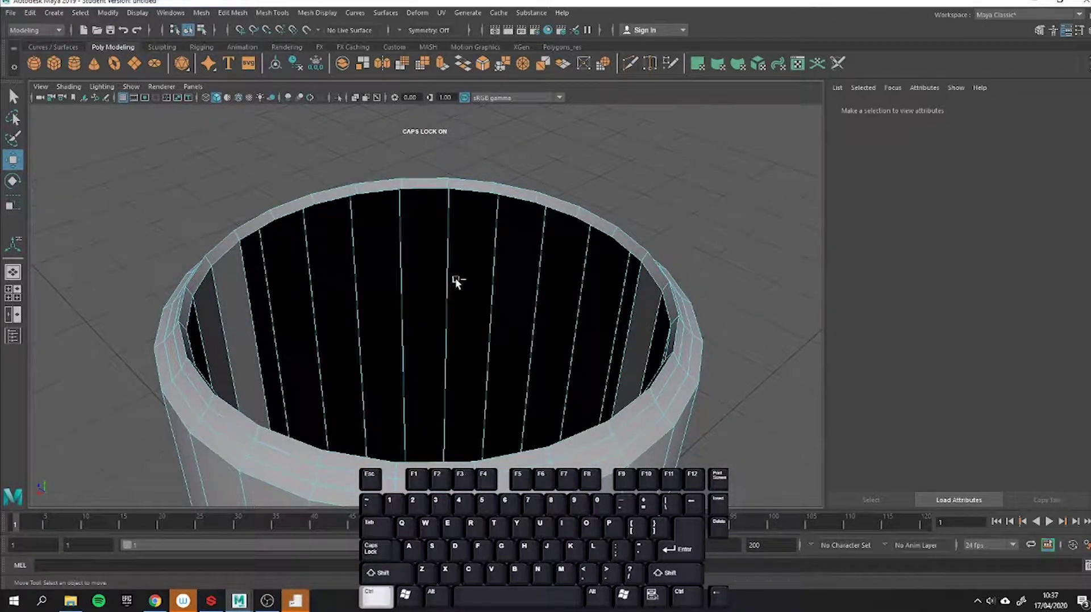
{"action": "left_click", "coordinate": [673, 182]}
{"action": "scroll", "coordinate": [674, 180], "scroll_direction": "down", "scroll_amount": 5}
{"action": "left_click_drag", "start_coordinate": [575, 230], "coordinate": [575, 260], "text": "alt"}
{"action": "key", "text": "ctrl+z"}
{"action": "key", "text": "ctrl+z"}
{"action": "key", "text": "ctrl+z"}
{"action": "key", "text": "ctrl+z"}
{"action": "key", "text": "ctrl+z"}
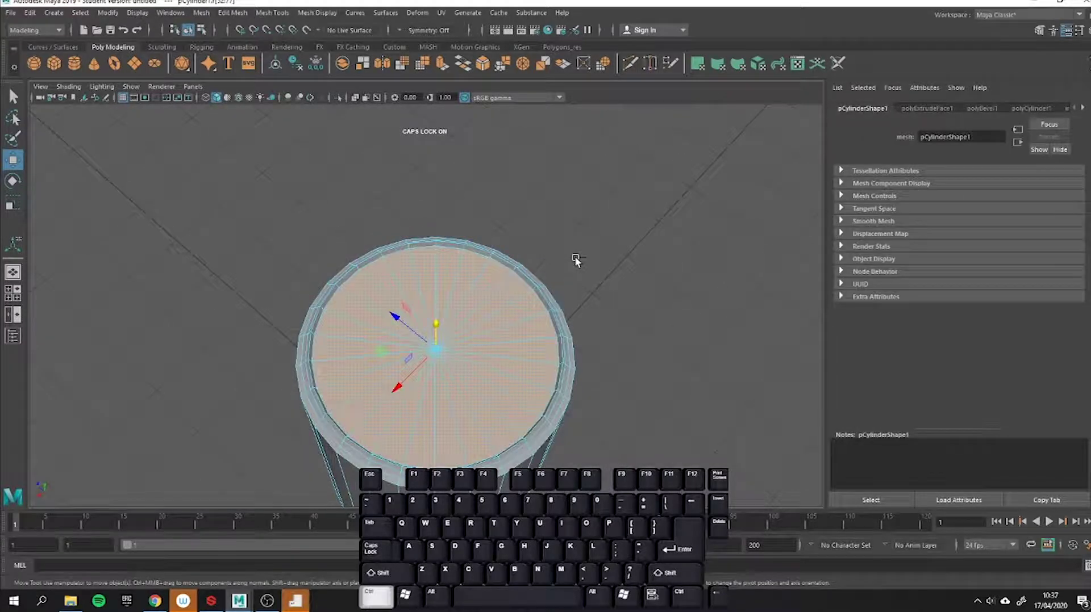
Scale the cap faces with the Scale tool, testing a size beyond the rim and bringing them back inside the recess
{"action": "left_click_drag", "start_coordinate": [574, 258], "coordinate": [525, 230], "text": "alt"}
{"action": "scroll", "coordinate": [522, 234], "scroll_direction": "up", "scroll_amount": 4}
{"action": "middle_click_drag", "start_coordinate": [493, 309], "coordinate": [504, 231], "text": "alt"}
{"action": "left_click_drag", "start_coordinate": [504, 231], "coordinate": [479, 205], "text": "alt"}
{"action": "middle_click_drag", "start_coordinate": [478, 204], "coordinate": [448, 264], "text": "alt"}
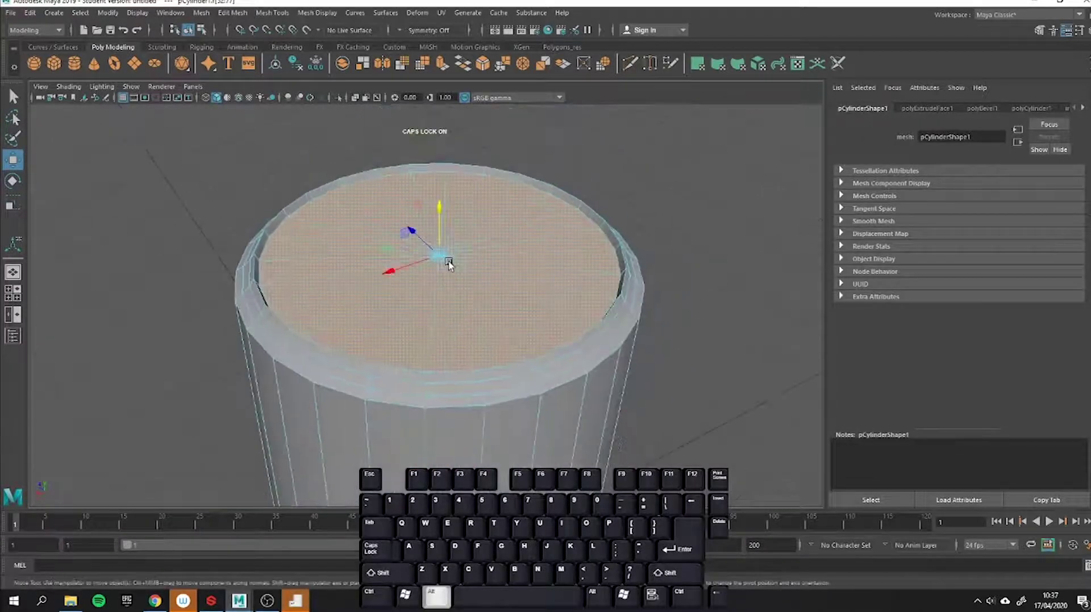
{"action": "scroll", "coordinate": [452, 254], "scroll_direction": "up", "scroll_amount": 2}
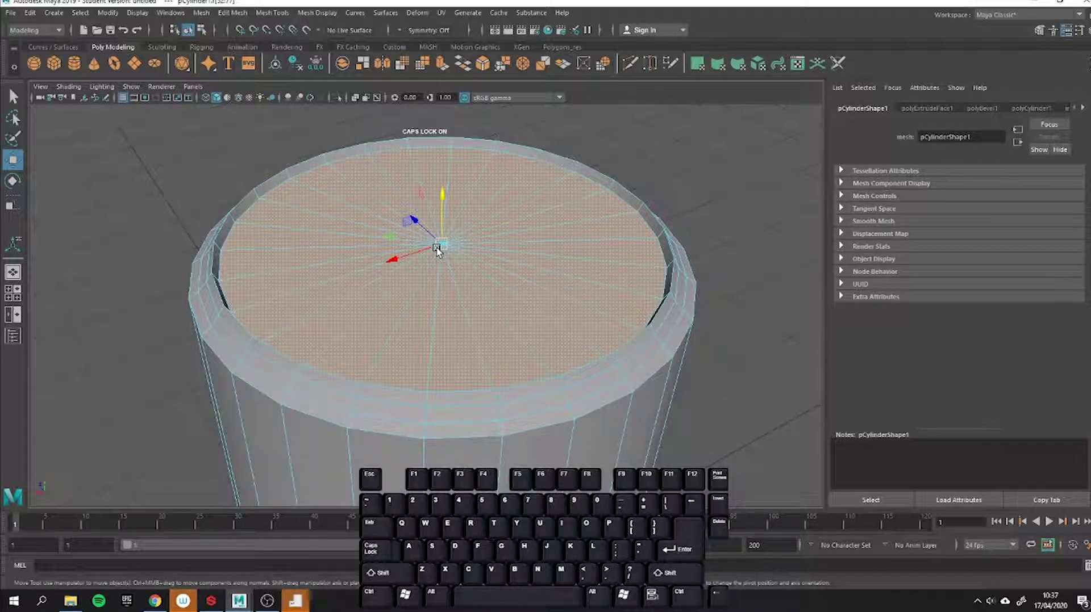
{"action": "key", "text": "r"}
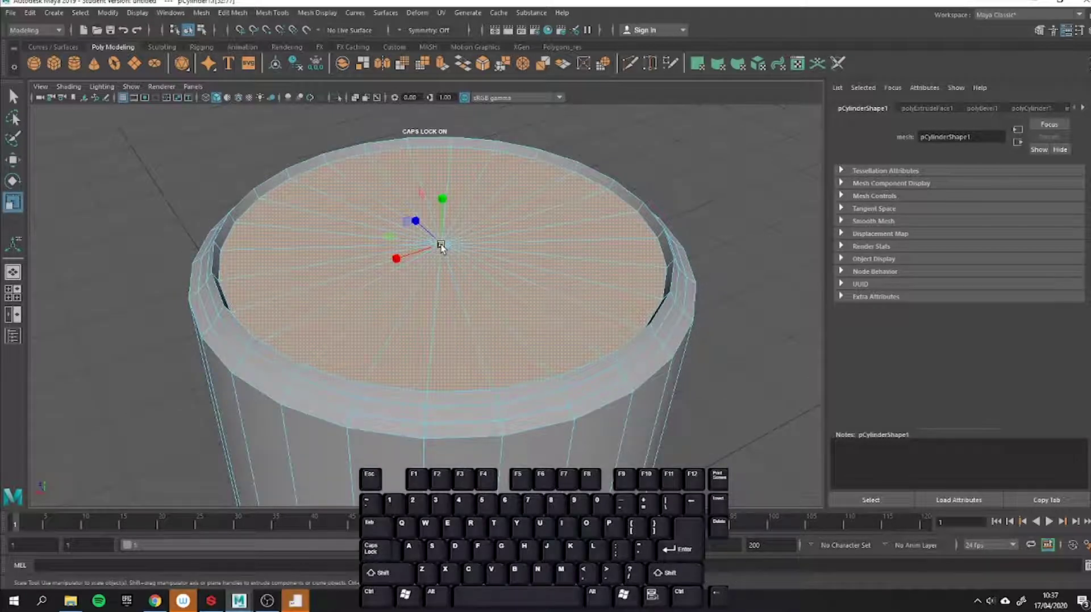
{"action": "left_click_drag", "start_coordinate": [440, 245], "coordinate": [480, 239]}
{"action": "left_click_drag", "start_coordinate": [575, 216], "coordinate": [377, 234]}
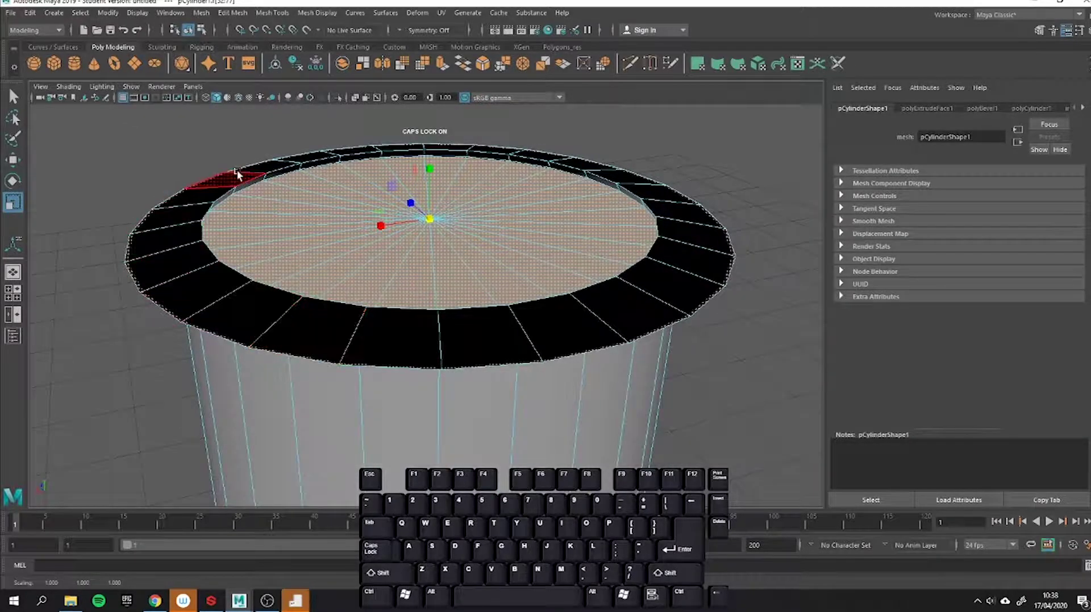
{"action": "left_click_drag", "start_coordinate": [426, 226], "coordinate": [312, 238]}
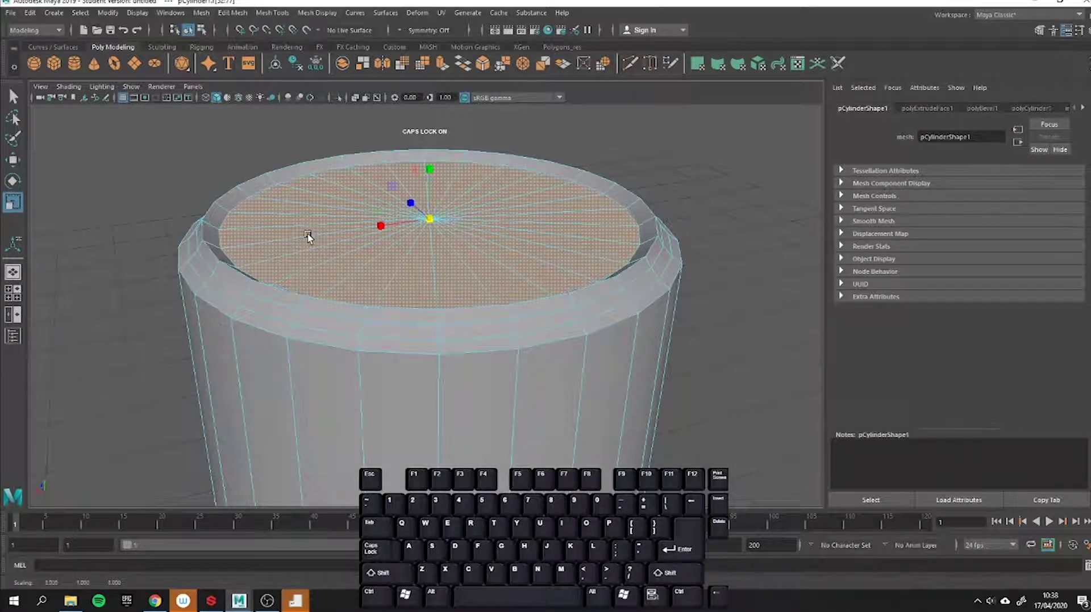
Switch to vertex selection and move several groups of rim and cap vertices to deform the cylinder's top
{"action": "left_click_drag", "start_coordinate": [403, 258], "coordinate": [410, 267], "text": "alt"}
{"action": "middle_click_drag", "start_coordinate": [410, 267], "coordinate": [387, 241], "text": "alt"}
{"action": "scroll", "coordinate": [387, 241], "scroll_direction": "down", "scroll_amount": 3}
{"action": "left_click_drag", "start_coordinate": [388, 241], "coordinate": [430, 244], "text": "alt"}
{"action": "right_click_drag", "start_coordinate": [407, 212], "coordinate": [355, 212]}
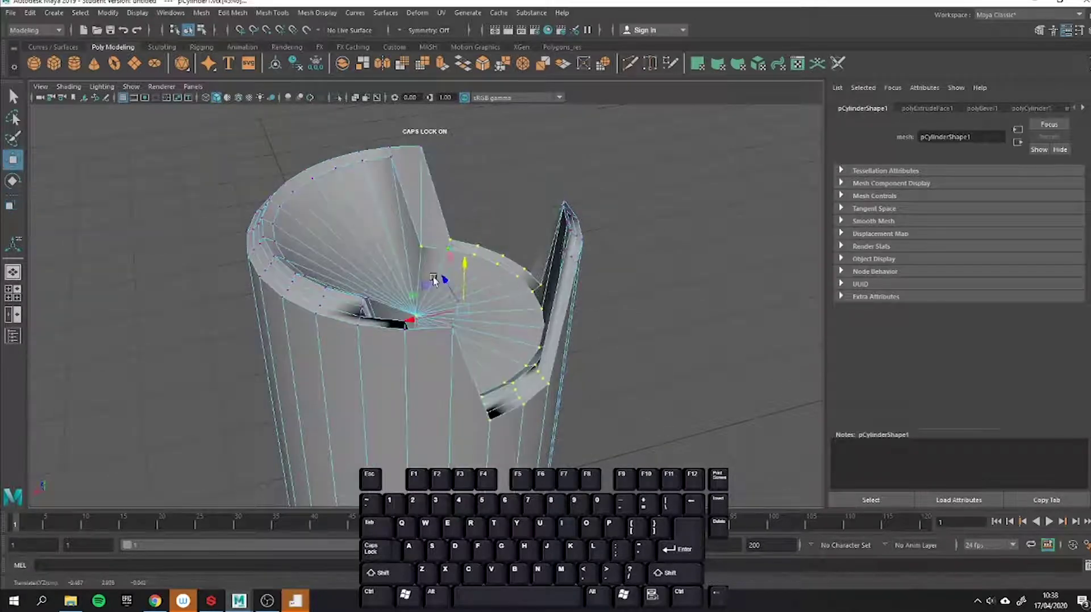
{"action": "left_click_drag", "start_coordinate": [312, 323], "coordinate": [408, 392]}
{"action": "left_click_drag", "start_coordinate": [421, 404], "coordinate": [300, 201]}
{"action": "left_click_drag", "start_coordinate": [223, 250], "coordinate": [379, 335]}
{"action": "left_click_drag", "start_coordinate": [305, 281], "coordinate": [269, 443]}
{"action": "left_click_drag", "start_coordinate": [257, 164], "coordinate": [442, 283]}
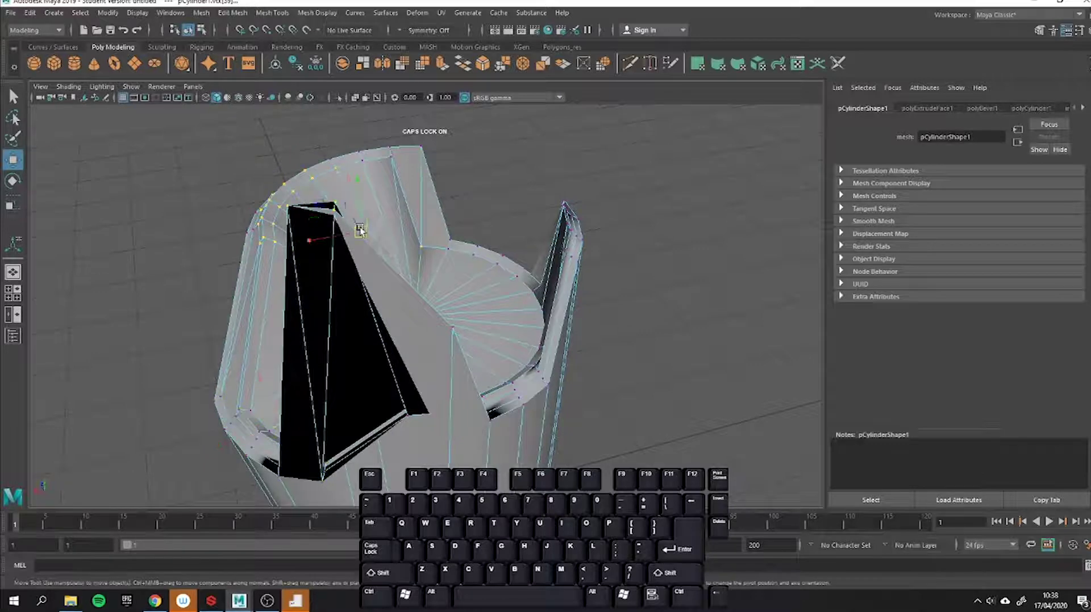
{"action": "left_click_drag", "start_coordinate": [360, 229], "coordinate": [377, 336]}
Inspect the deformed top from the side and undo the vertex moves
{"action": "left_click_drag", "start_coordinate": [445, 182], "coordinate": [584, 312], "text": "alt"}
{"action": "left_click_drag", "start_coordinate": [684, 350], "coordinate": [544, 347], "text": "alt"}
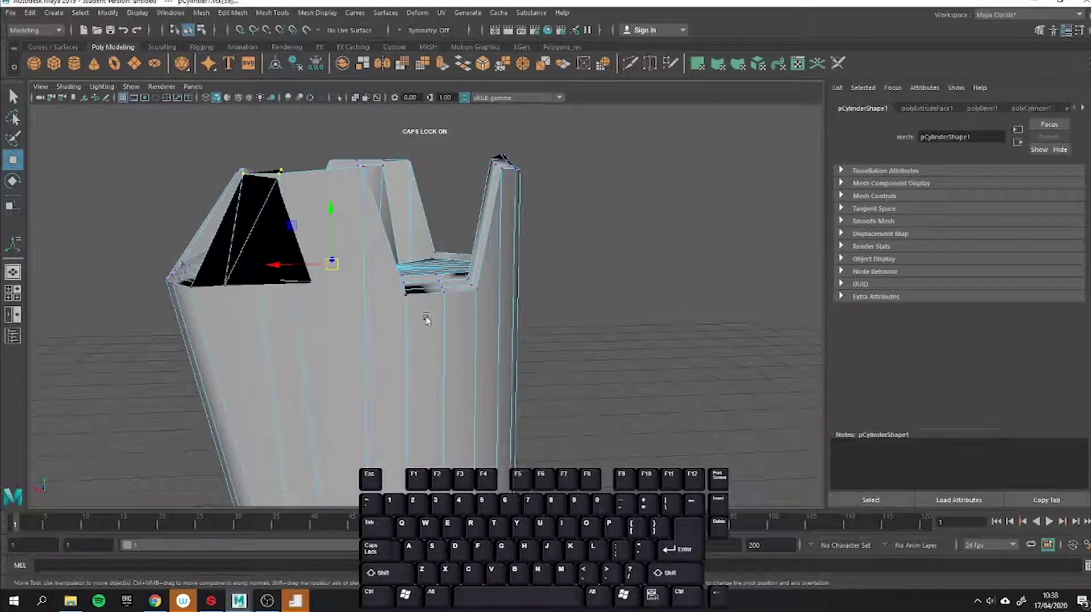
{"action": "left_click_drag", "start_coordinate": [472, 339], "coordinate": [527, 333], "text": "alt"}
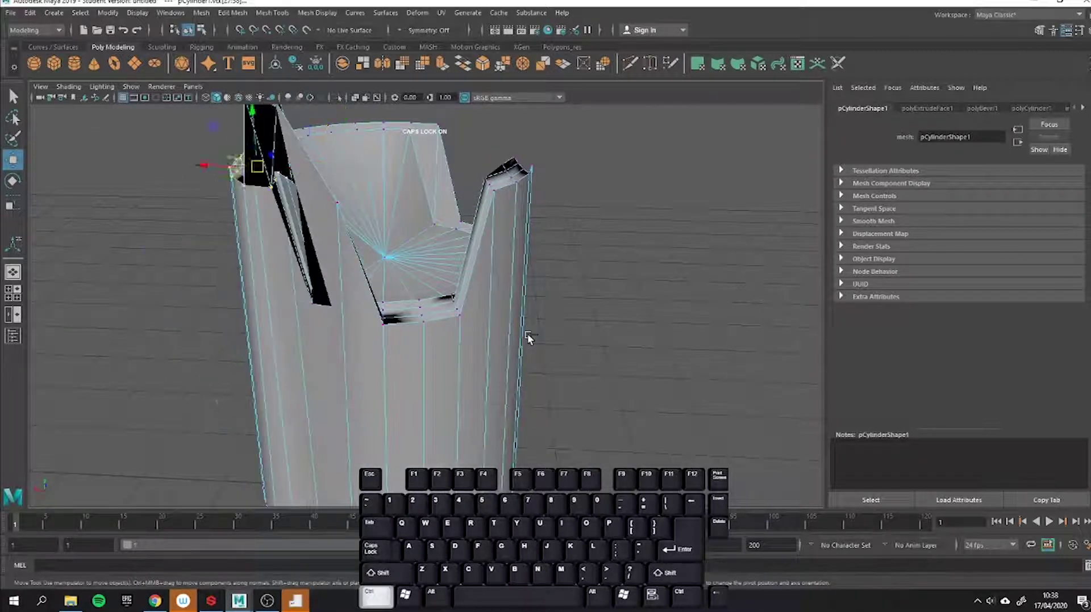
{"action": "key", "text": "ctrl+z"}
{"action": "key", "text": "ctrl+z"}
{"action": "key", "text": "ctrl+z"}
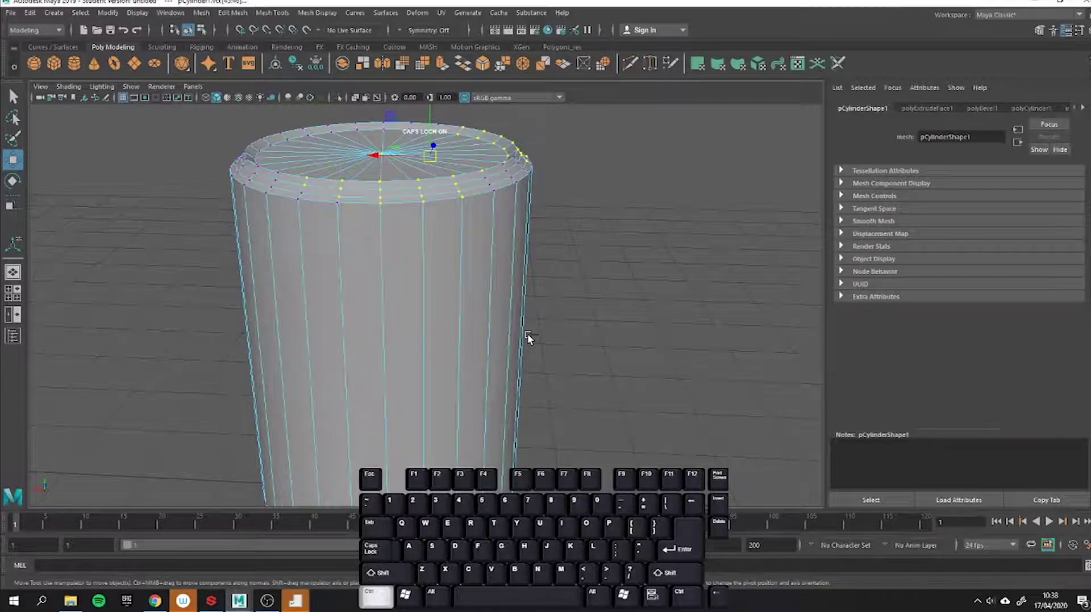
Switch to edge selection, select the edge loop at the base of the rim bevel, and move it down the side wall
{"action": "left_click_drag", "start_coordinate": [588, 333], "coordinate": [476, 316], "text": "alt"}
{"action": "left_click", "coordinate": [673, 434]}
{"action": "scroll", "coordinate": [443, 300], "scroll_direction": "up", "scroll_amount": 4}
{"action": "left_click_drag", "start_coordinate": [390, 275], "coordinate": [379, 247], "text": "alt"}
{"action": "right_click_drag", "start_coordinate": [378, 245], "coordinate": [389, 219]}
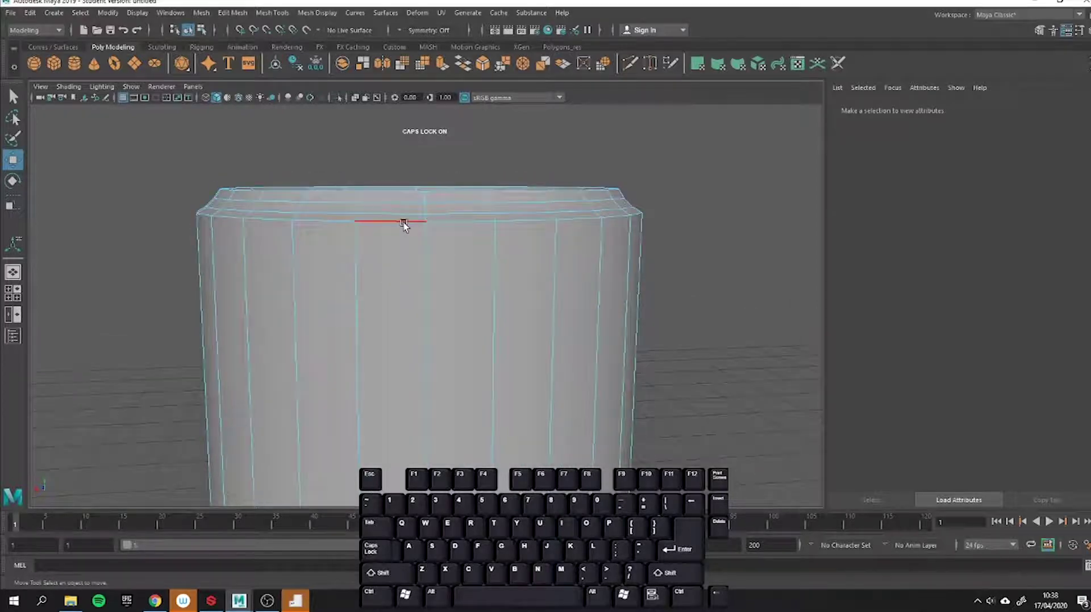
{"action": "double_click", "coordinate": [403, 222]}
{"action": "left_click_drag", "start_coordinate": [414, 168], "coordinate": [411, 194]}
{"action": "key", "text": "r"}
{"action": "left_click_drag", "start_coordinate": [422, 234], "coordinate": [420, 235]}
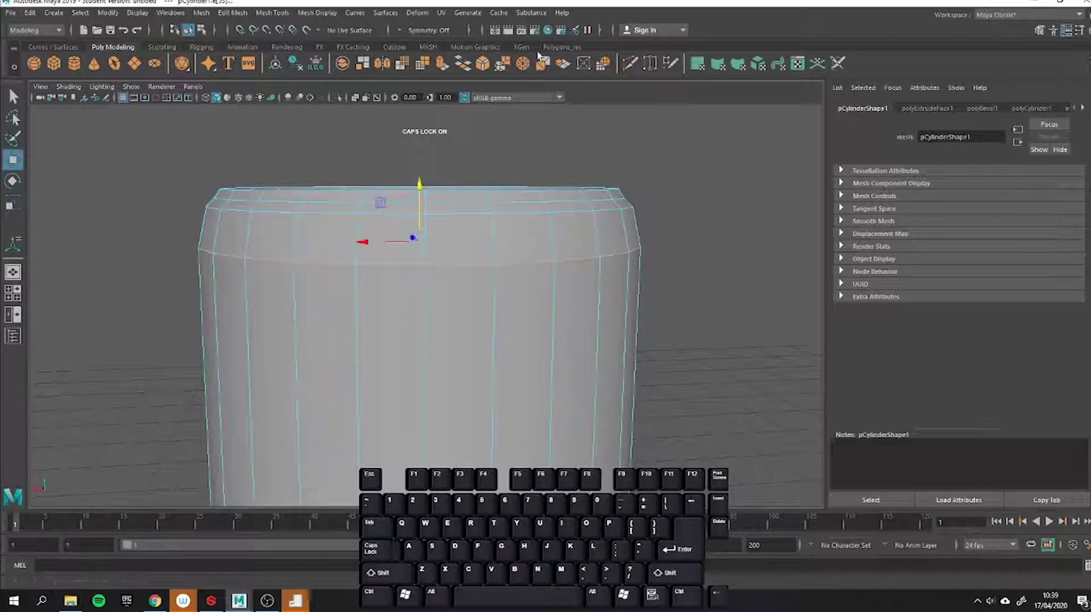
Bevel the lowered side-wall edge loop at a fraction of 0.5 and repeat the bevel on a rim edge loop
{"action": "left_click", "coordinate": [482, 64]}
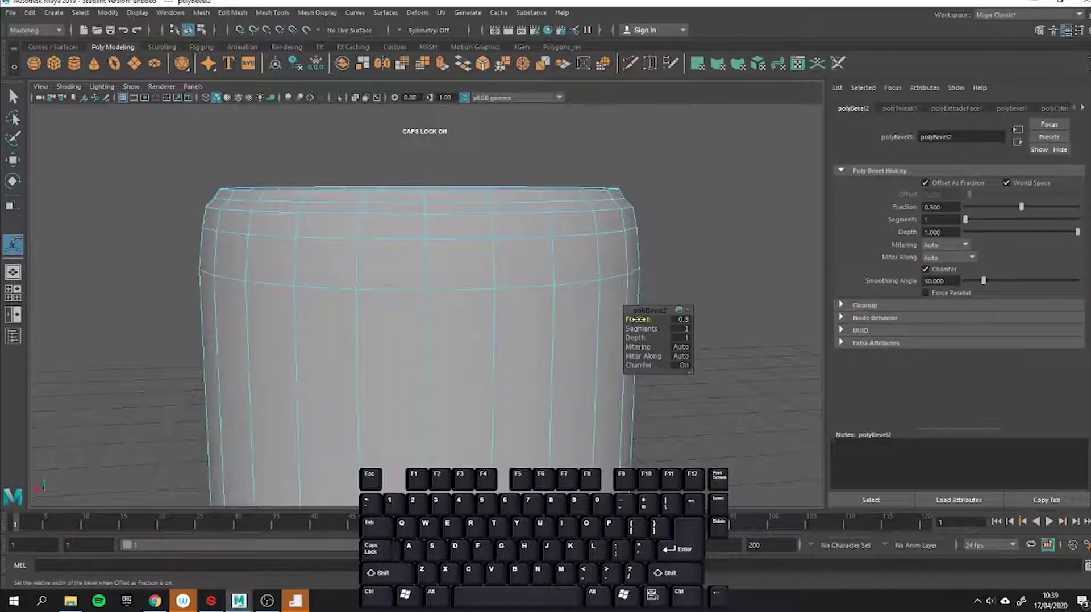
{"action": "left_click_drag", "start_coordinate": [639, 277], "coordinate": [478, 323], "text": "alt"}
{"action": "left_click", "coordinate": [432, 205]}
{"action": "right_click_drag", "start_coordinate": [480, 323], "coordinate": [534, 325], "text": "alt"}
{"action": "left_click_drag", "start_coordinate": [533, 324], "coordinate": [421, 302], "text": "alt"}
{"action": "key", "text": "g"}
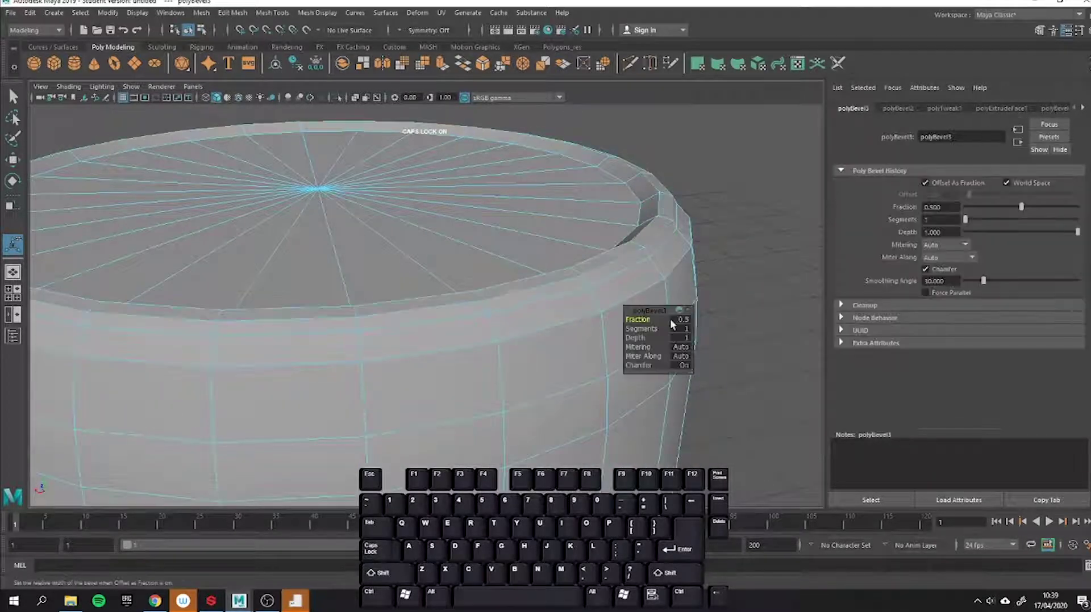
Select all faces of the recessed cap, extrude them slightly downward and scale them slightly inward
{"action": "left_click", "coordinate": [706, 189]}
{"action": "left_click_drag", "start_coordinate": [706, 190], "coordinate": [533, 200], "text": "alt"}
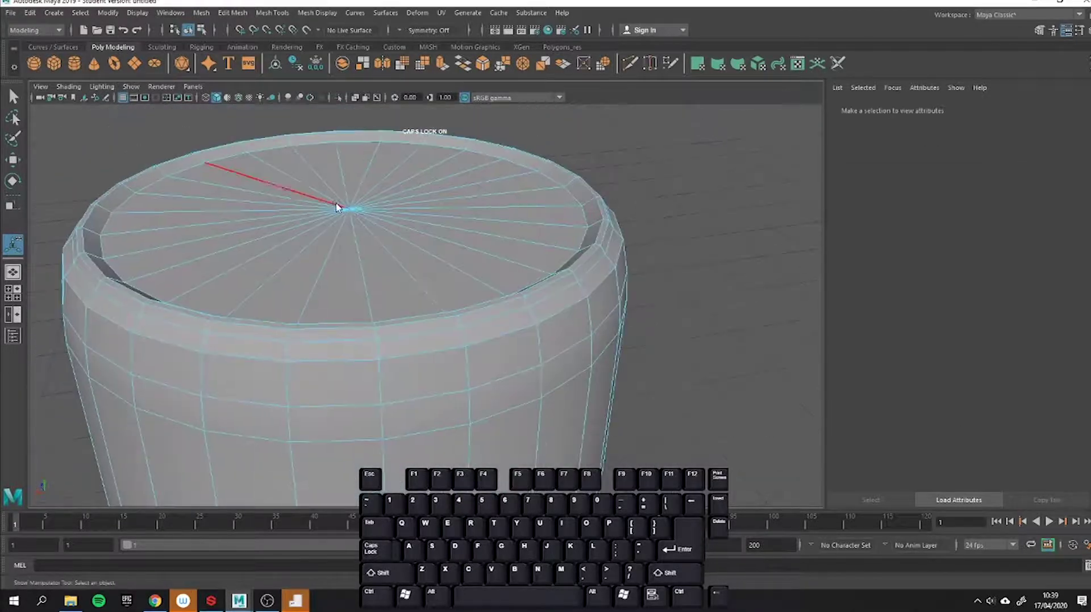
{"action": "key", "text": "q"}
{"action": "left_click_drag", "start_coordinate": [344, 250], "coordinate": [284, 234], "text": "alt"}
{"action": "key", "text": "Tab"}
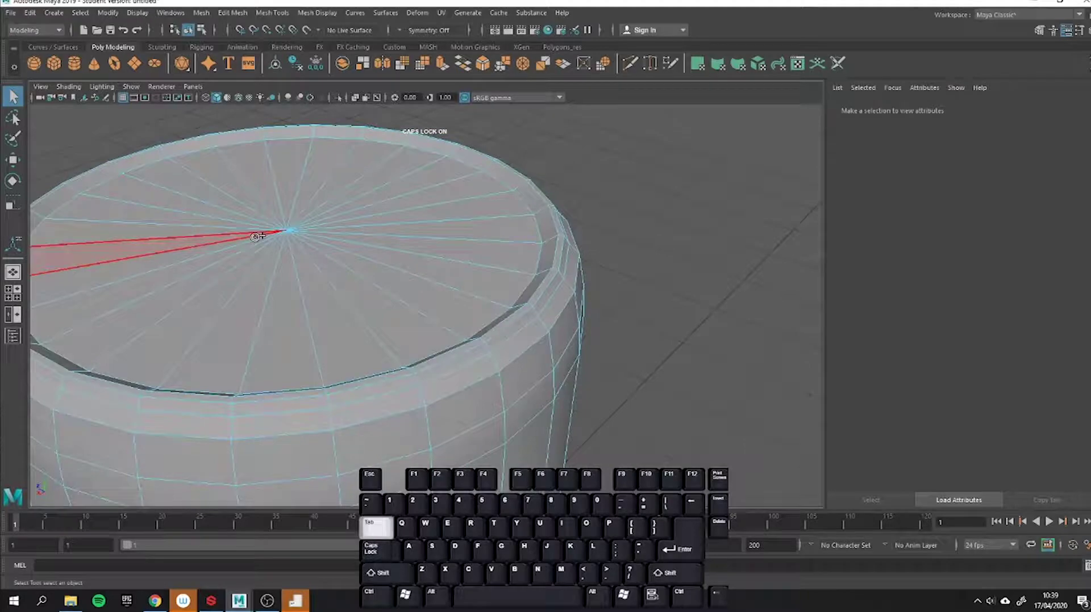
{"action": "middle_click_drag", "start_coordinate": [502, 267], "coordinate": [591, 195], "text": "alt"}
{"action": "scroll", "coordinate": [592, 195], "scroll_direction": "down", "scroll_amount": 3}
{"action": "left_click_drag", "start_coordinate": [591, 195], "coordinate": [531, 216], "text": "alt"}
{"action": "key", "text": "Tab"}
{"action": "mouse_move", "coordinate": [377, 243]}
{"action": "left_mouse_down"}
{"action": "mouse_move", "coordinate": [377, 274]}
{"action": "mouse_move", "coordinate": [428, 234]}
{"action": "left_mouse_up"}
{"action": "key", "text": "w"}
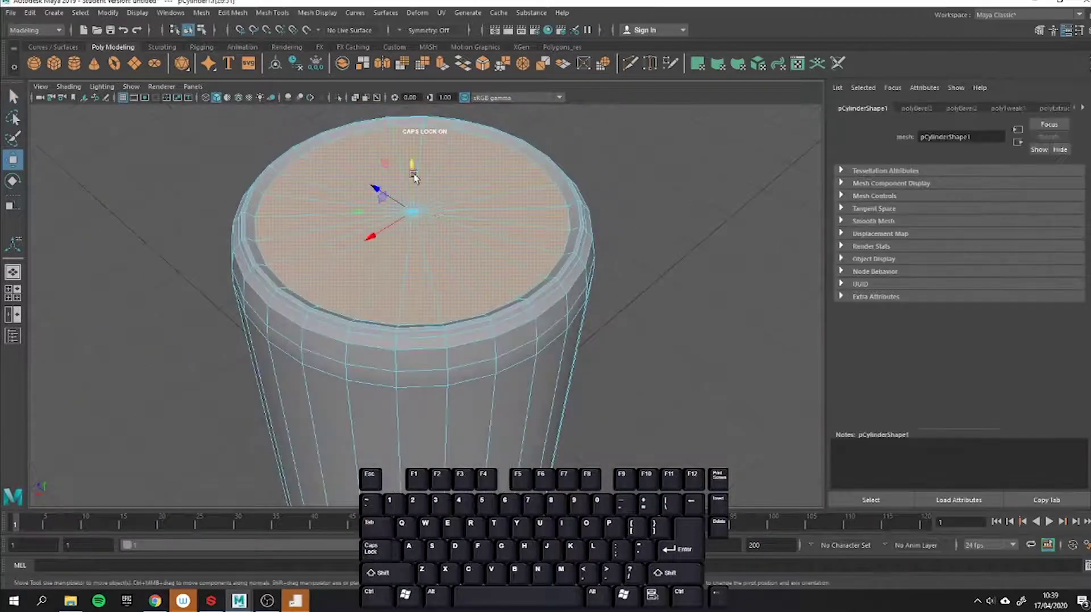
{"action": "left_click_drag", "start_coordinate": [415, 174], "coordinate": [415, 180], "text": "shift"}
{"action": "key", "text": "r"}
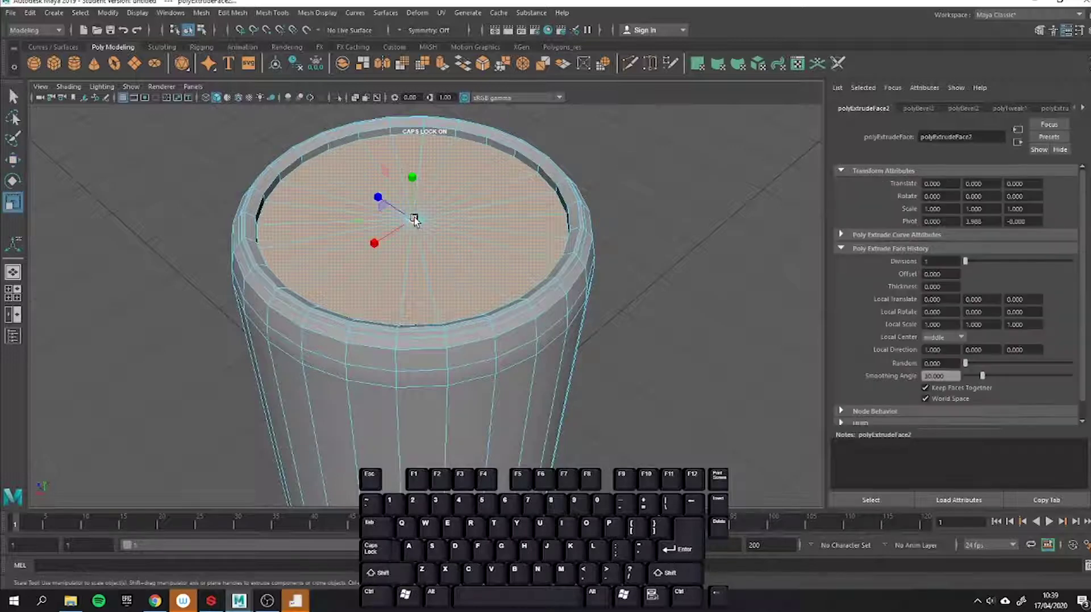
Return to object mode and examine the faceted shading of the rim and recess from several angles
{"action": "left_click", "coordinate": [587, 215]}
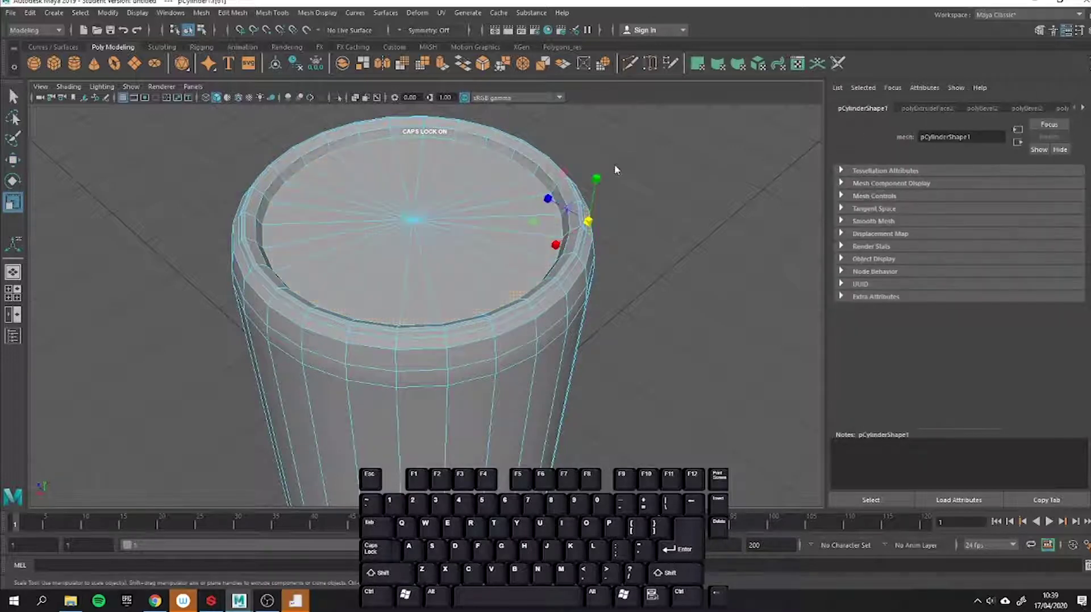
{"action": "right_click_drag", "start_coordinate": [615, 169], "coordinate": [685, 144]}
{"action": "left_click", "coordinate": [687, 143]}
{"action": "scroll", "coordinate": [671, 165], "scroll_direction": "down", "scroll_amount": 3}
{"action": "left_click_drag", "start_coordinate": [658, 185], "coordinate": [585, 219], "text": "alt"}
{"action": "left_click", "coordinate": [453, 236]}
{"action": "left_click_drag", "start_coordinate": [453, 236], "coordinate": [471, 221], "text": "alt"}
{"action": "left_click", "coordinate": [589, 298]}
{"action": "mouse_move", "coordinate": [589, 298]}
{"action": "left_mouse_down", "text": "alt"}
{"action": "mouse_move", "coordinate": [536, 322]}
{"action": "mouse_move", "coordinate": [544, 283]}
{"action": "mouse_move", "coordinate": [635, 268]}
{"action": "mouse_move", "coordinate": [591, 255]}
{"action": "mouse_move", "coordinate": [597, 283]}
{"action": "left_mouse_up", "text": "alt"}
{"action": "scroll", "coordinate": [535, 322], "scroll_direction": "up", "scroll_amount": 3}
{"action": "left_click_drag", "start_coordinate": [519, 262], "coordinate": [479, 321], "text": "alt"}
{"action": "scroll", "coordinate": [233, 248], "scroll_direction": "up", "scroll_amount": 3}
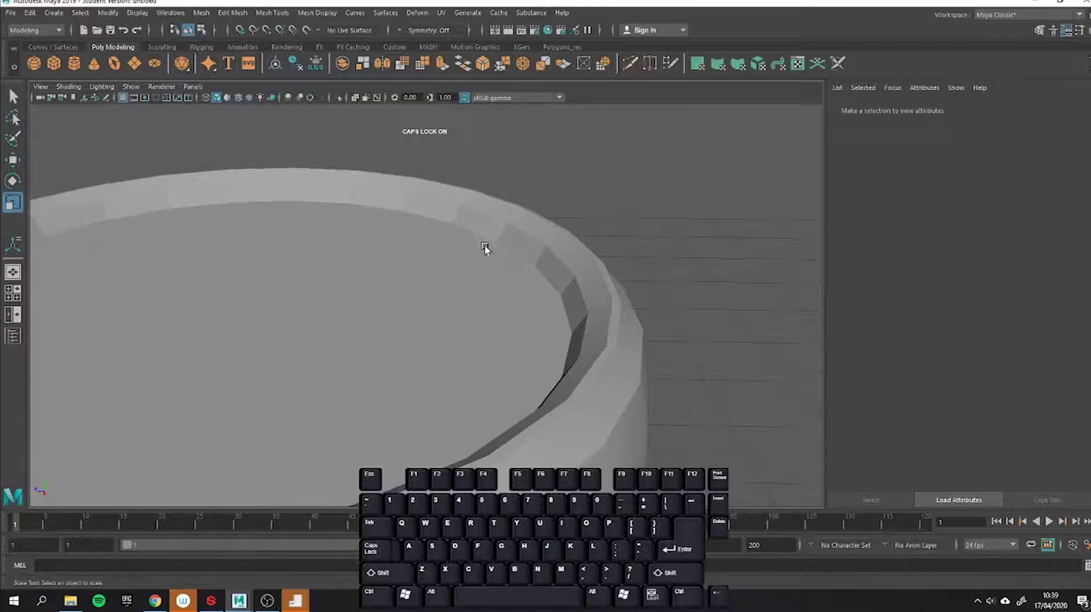
{"action": "scroll", "coordinate": [542, 260], "scroll_direction": "up", "scroll_amount": 2, "text": "alt"}
{"action": "right_click_drag", "start_coordinate": [559, 259], "coordinate": [631, 254]}
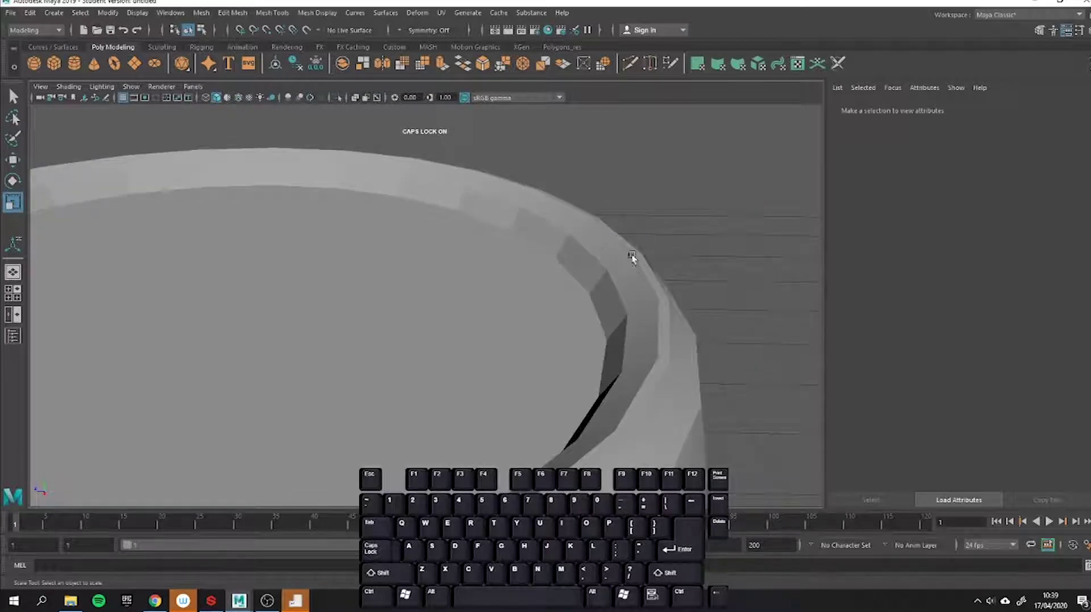
{"action": "left_click_drag", "start_coordinate": [557, 248], "coordinate": [336, 227], "text": "alt"}
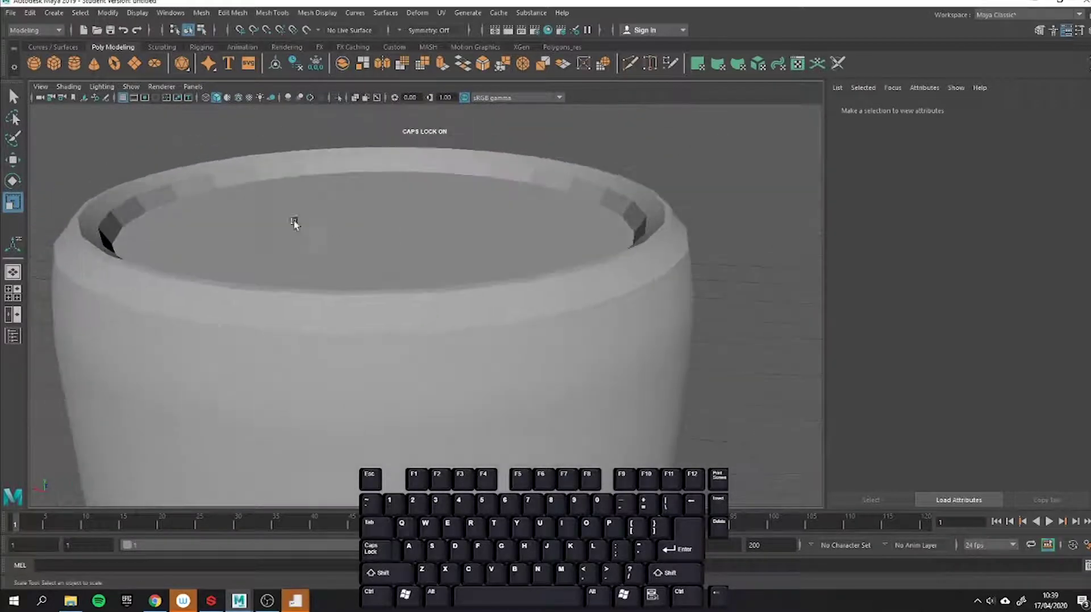
{"action": "left_click", "coordinate": [334, 227]}
{"action": "middle_click_drag", "start_coordinate": [274, 234], "coordinate": [349, 289], "text": "alt"}
{"action": "left_click_drag", "start_coordinate": [351, 286], "coordinate": [355, 270], "text": "alt"}
Switch to edge selection, select all edges of the cylinder and apply Soften Edge
{"action": "right_click_drag", "start_coordinate": [315, 217], "coordinate": [308, 185]}
{"action": "right_click_drag", "start_coordinate": [318, 259], "coordinate": [319, 222]}
{"action": "left_click_drag", "start_coordinate": [284, 225], "coordinate": [808, 401], "text": "alt"}
{"action": "left_click_drag", "start_coordinate": [646, 307], "coordinate": [646, 311], "text": "alt"}
{"action": "middle_click_drag", "start_coordinate": [646, 312], "coordinate": [644, 312], "text": "alt"}
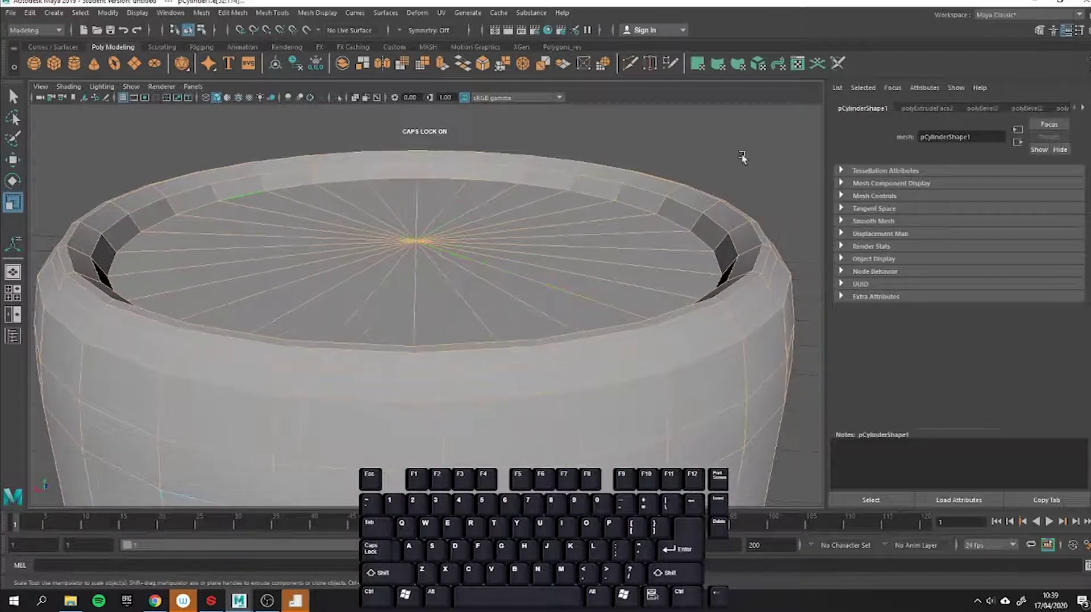
{"action": "right_click", "coordinate": [529, 177], "text": "shift"}
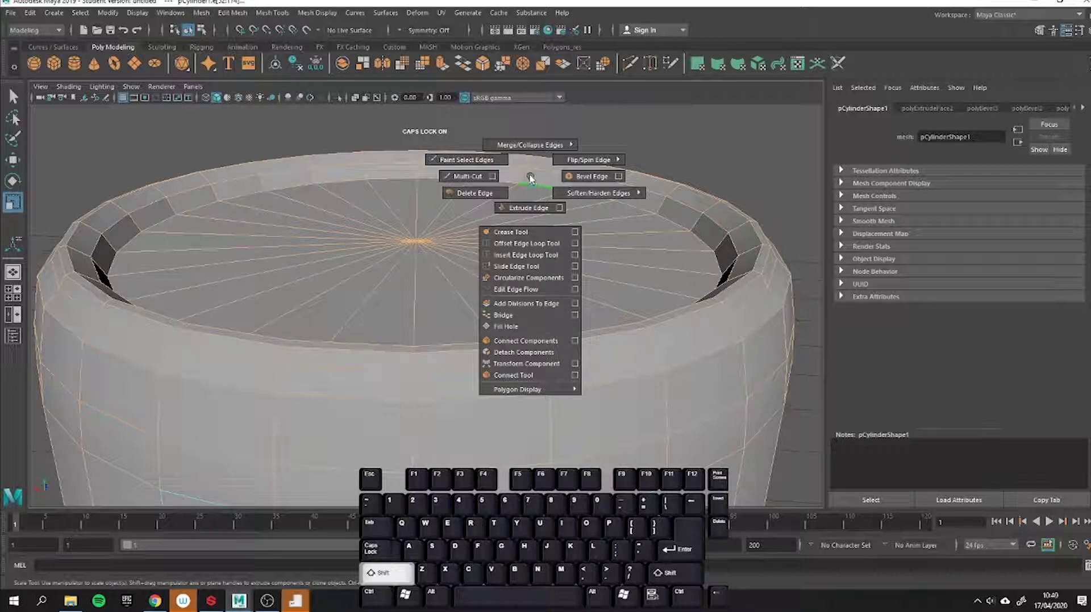
{"action": "mouse_move", "coordinate": [576, 199]}
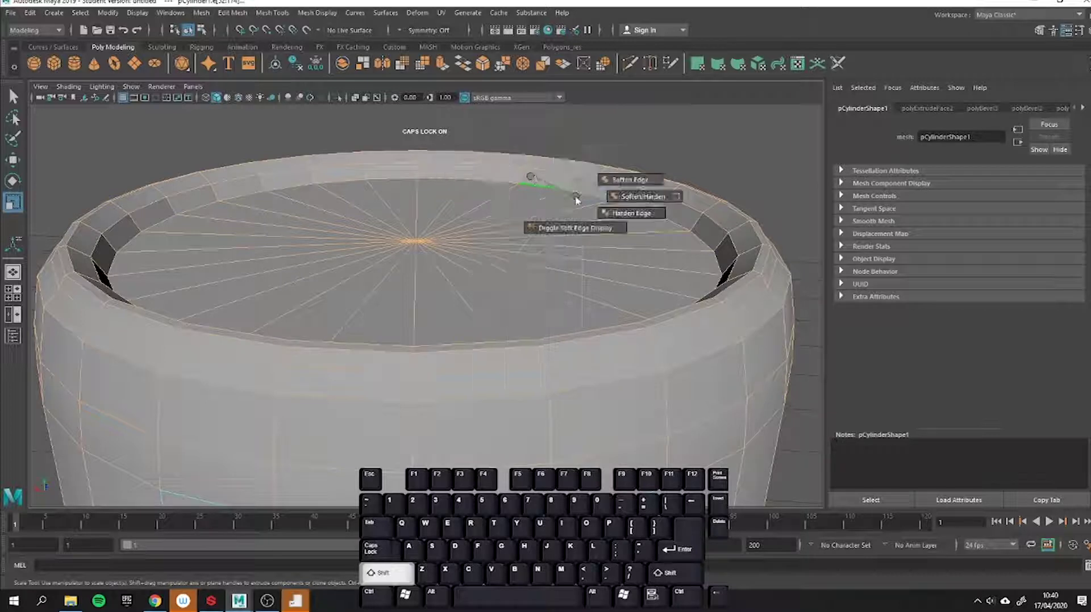
{"action": "left_click", "coordinate": [623, 181]}
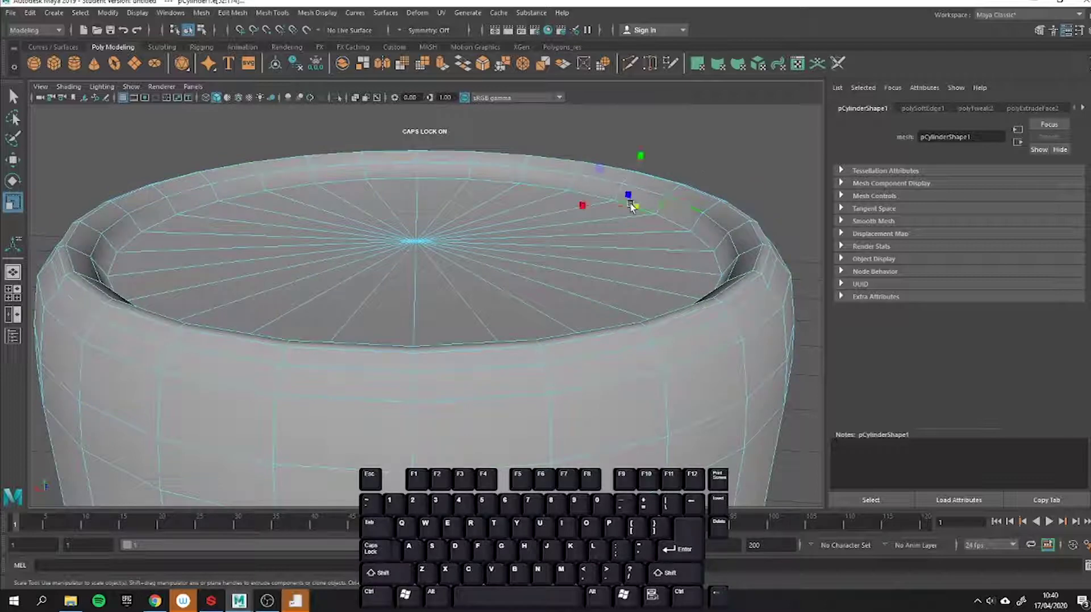
Harden the edge loop around the recessed cap and the edge loop along the rim, and return to object mode
{"action": "right_click", "coordinate": [619, 202], "text": "shift"}
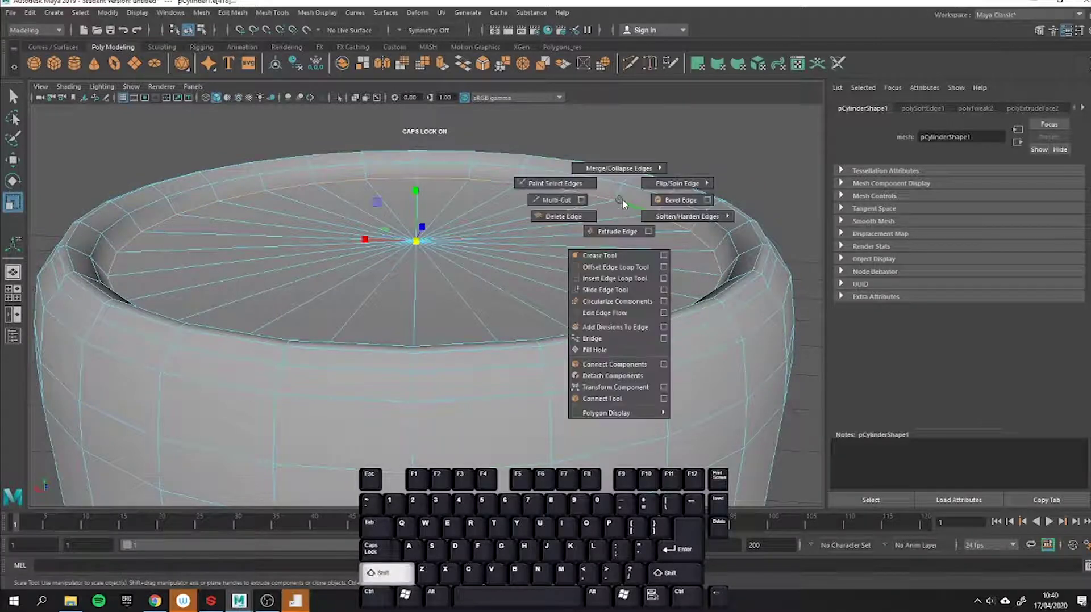
{"action": "mouse_move", "coordinate": [650, 218]}
{"action": "left_click", "coordinate": [704, 240]}
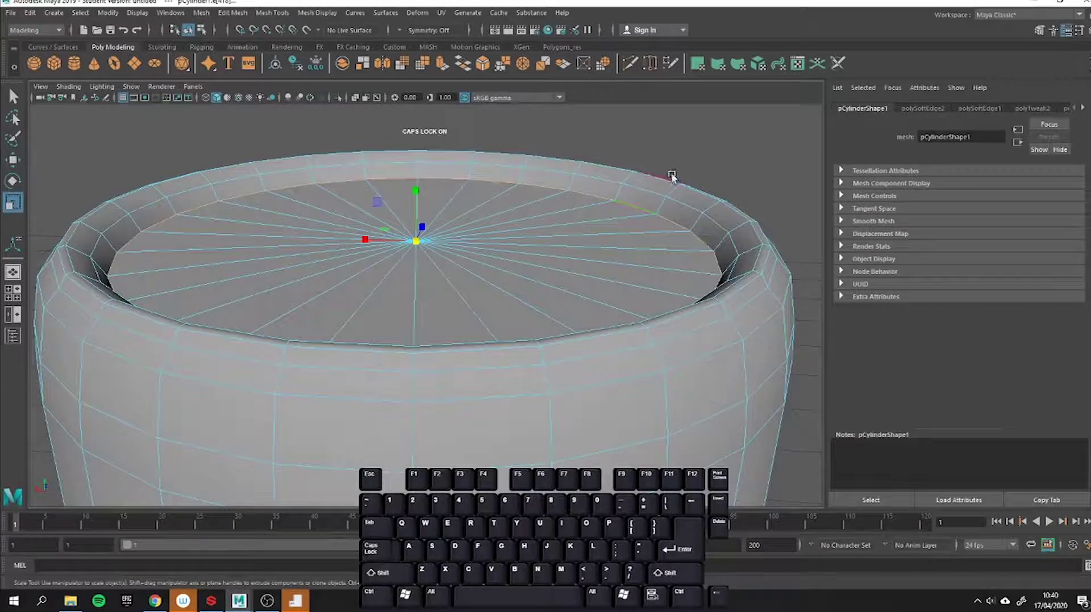
{"action": "right_click", "coordinate": [744, 278], "text": "shift"}
{"action": "mouse_move", "coordinate": [778, 298]}
{"action": "left_click", "coordinate": [829, 308]}
{"action": "right_click", "coordinate": [715, 196]}
{"action": "right_click_drag", "start_coordinate": [714, 193], "coordinate": [761, 172]}
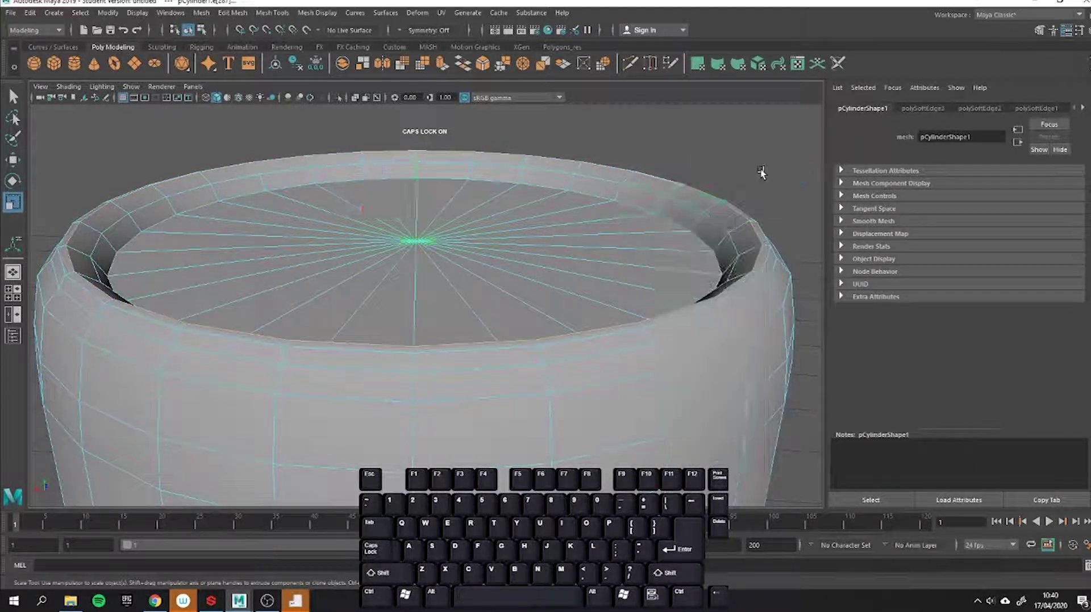
{"action": "left_click", "coordinate": [760, 173]}
{"action": "scroll", "coordinate": [711, 198], "scroll_direction": "down", "scroll_amount": 3}
{"action": "left_click_drag", "start_coordinate": [710, 198], "coordinate": [636, 200], "text": "alt"}
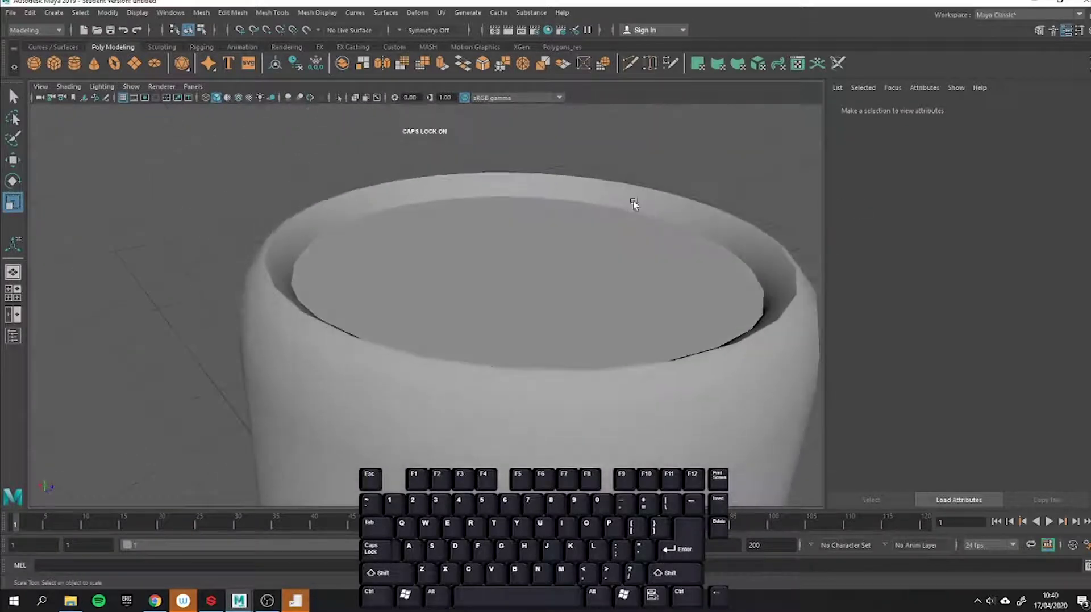
Select another rim edge loop, change its softness with Soften/Harden Edges, and return to object mode
{"action": "left_click_drag", "start_coordinate": [395, 305], "coordinate": [476, 275], "text": "alt"}
{"action": "left_click", "coordinate": [476, 275]}
{"action": "middle_click_drag", "start_coordinate": [483, 273], "coordinate": [611, 322], "text": "alt"}
{"action": "scroll", "coordinate": [620, 273], "scroll_direction": "up", "scroll_amount": 2}
{"action": "scroll", "coordinate": [611, 322], "scroll_direction": "up", "scroll_amount": 1}
{"action": "scroll", "coordinate": [306, 273], "scroll_direction": "up", "scroll_amount": 2}
{"action": "right_click_drag", "start_coordinate": [416, 236], "coordinate": [543, 205]}
{"action": "double_click", "coordinate": [429, 178]}
{"action": "scroll", "coordinate": [426, 177], "scroll_direction": "up", "scroll_amount": 2}
{"action": "double_click", "coordinate": [424, 159]}
{"action": "right_click_drag", "start_coordinate": [457, 229], "coordinate": [511, 191]}
{"action": "left_click", "coordinate": [258, 282]}
{"action": "scroll", "coordinate": [258, 282], "scroll_direction": "down", "scroll_amount": 2}
{"action": "left_click_drag", "start_coordinate": [258, 282], "coordinate": [277, 309], "text": "alt"}
Select all bottom faces of the cylinder and extrude them with a taper to form a chamfered base
{"action": "scroll", "coordinate": [280, 310], "scroll_direction": "down", "scroll_amount": 3}
{"action": "middle_click_drag", "start_coordinate": [338, 307], "coordinate": [356, 162], "text": "alt"}
{"action": "middle_click_drag", "start_coordinate": [384, 353], "coordinate": [396, 233], "text": "alt"}
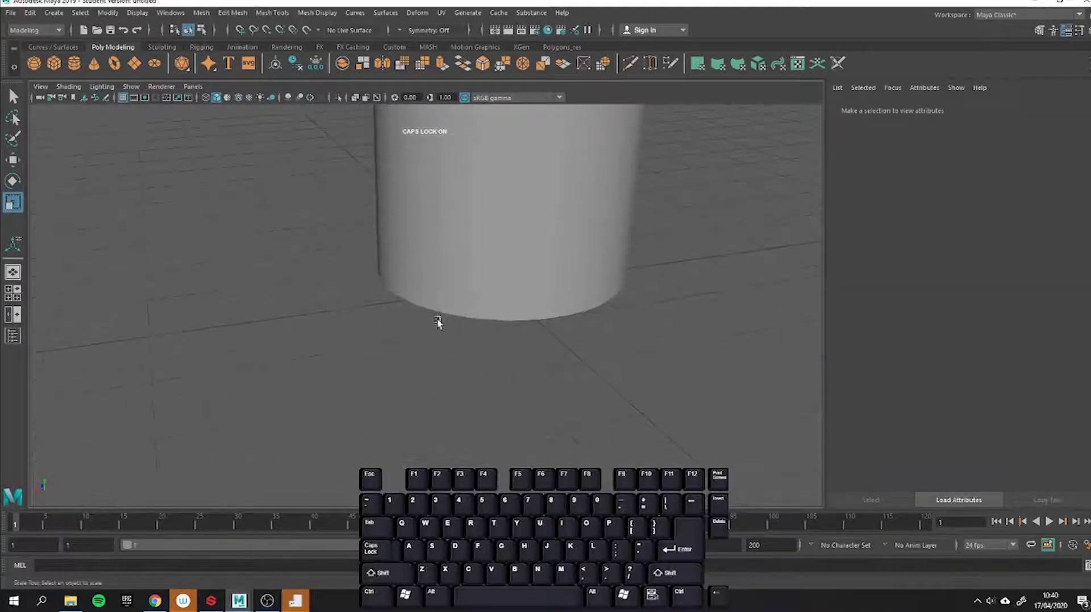
{"action": "left_click", "coordinate": [449, 290]}
{"action": "left_click_drag", "start_coordinate": [466, 401], "coordinate": [474, 369], "text": "alt"}
{"action": "middle_click_drag", "start_coordinate": [473, 369], "coordinate": [469, 256], "text": "alt"}
{"action": "left_click_drag", "start_coordinate": [465, 313], "coordinate": [476, 221], "text": "alt"}
{"action": "middle_click_drag", "start_coordinate": [476, 222], "coordinate": [476, 149], "text": "alt"}
{"action": "scroll", "coordinate": [491, 210], "scroll_direction": "up", "scroll_amount": 3}
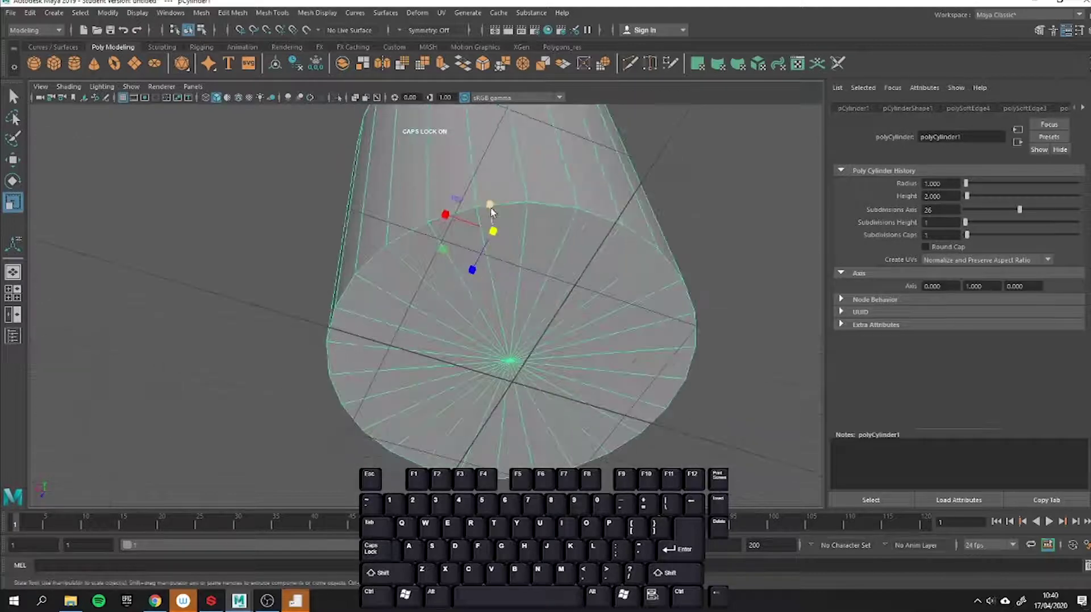
{"action": "right_click_drag", "start_coordinate": [492, 218], "coordinate": [491, 262]}
{"action": "key", "text": "Tab"}
{"action": "mouse_move", "coordinate": [457, 292]}
{"action": "left_mouse_down"}
{"action": "mouse_move", "coordinate": [594, 429]}
{"action": "mouse_move", "coordinate": [443, 301]}
{"action": "left_mouse_up"}
{"action": "mouse_move", "coordinate": [550, 292]}
{"action": "left_mouse_down"}
{"action": "mouse_move", "coordinate": [508, 386]}
{"action": "mouse_move", "coordinate": [492, 375]}
{"action": "mouse_move", "coordinate": [506, 291]}
{"action": "left_mouse_up"}
{"action": "key", "text": "r"}
{"action": "key", "text": "w"}
{"action": "middle_click_drag", "start_coordinate": [523, 230], "coordinate": [516, 284], "text": "alt"}
{"action": "left_click_drag", "start_coordinate": [502, 250], "coordinate": [505, 267]}
{"action": "key", "text": "r"}
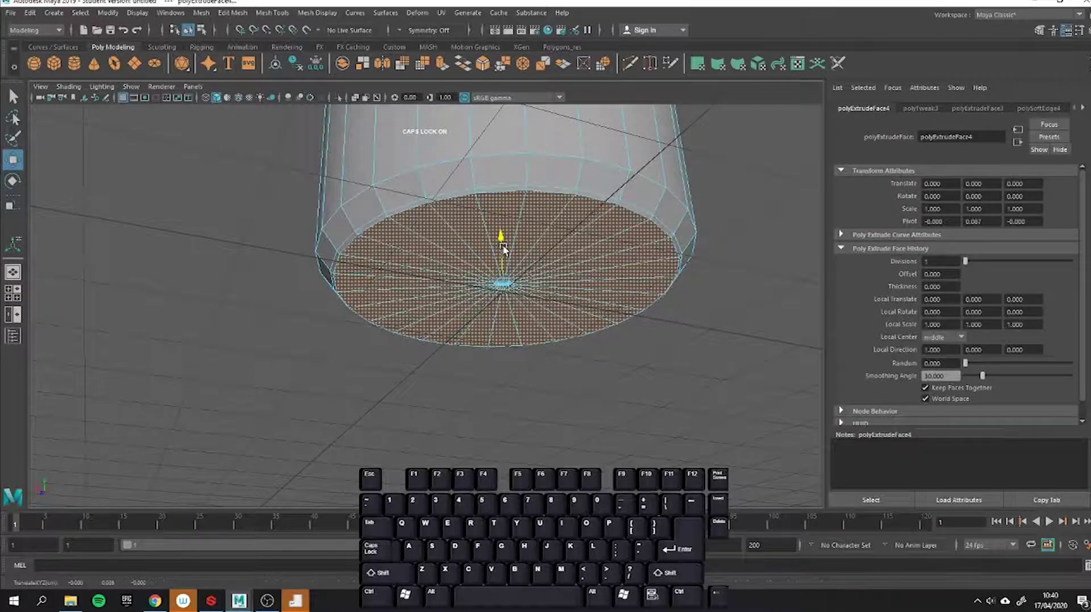
Extrude the base faces again with a slight inset, push them up into the underside, and return to object mode
{"action": "key", "text": "r"}
{"action": "left_click_drag", "start_coordinate": [506, 286], "coordinate": [504, 258], "text": "shift"}
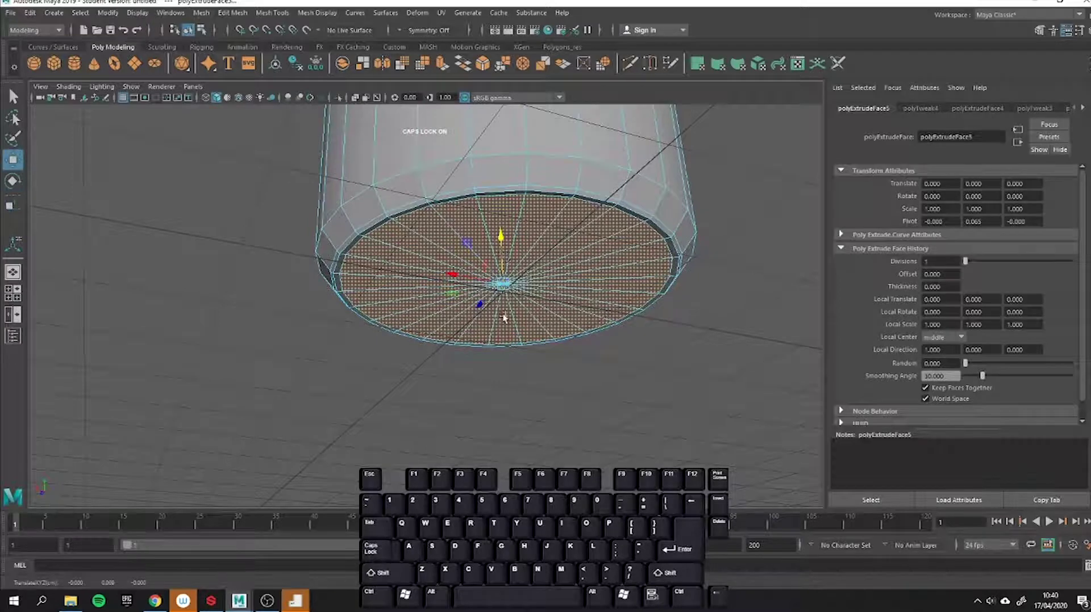
{"action": "left_click", "coordinate": [504, 295]}
{"action": "right_click_drag", "start_coordinate": [509, 236], "coordinate": [571, 217]}
{"action": "left_click", "coordinate": [687, 302]}
{"action": "scroll", "coordinate": [687, 302], "scroll_direction": "down", "scroll_amount": 4}
{"action": "left_click_drag", "start_coordinate": [610, 228], "coordinate": [593, 255], "text": "alt"}
Switch to edge selection, select the edges around the chamfered base, soften them, and return to object mode
{"action": "left_click", "coordinate": [523, 187]}
{"action": "left_click_drag", "start_coordinate": [519, 265], "coordinate": [513, 292], "text": "alt"}
{"action": "scroll", "coordinate": [513, 292], "scroll_direction": "up", "scroll_amount": 3}
{"action": "right_click_drag", "start_coordinate": [474, 239], "coordinate": [475, 209]}
{"action": "left_click_drag", "start_coordinate": [346, 233], "coordinate": [358, 241], "text": "alt"}
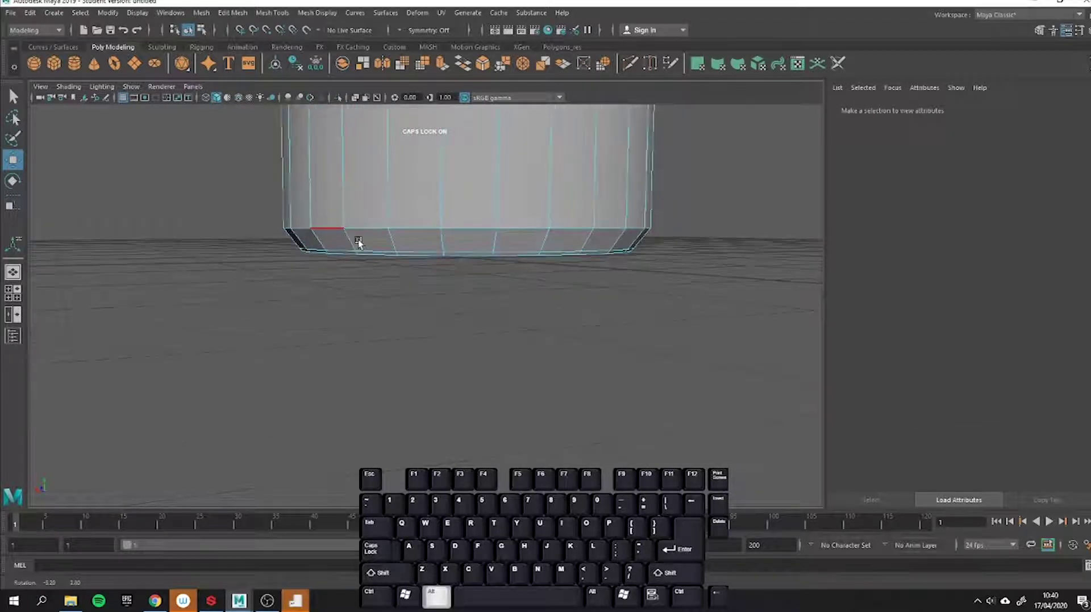
{"action": "left_click_drag", "start_coordinate": [673, 243], "coordinate": [667, 243], "text": "alt"}
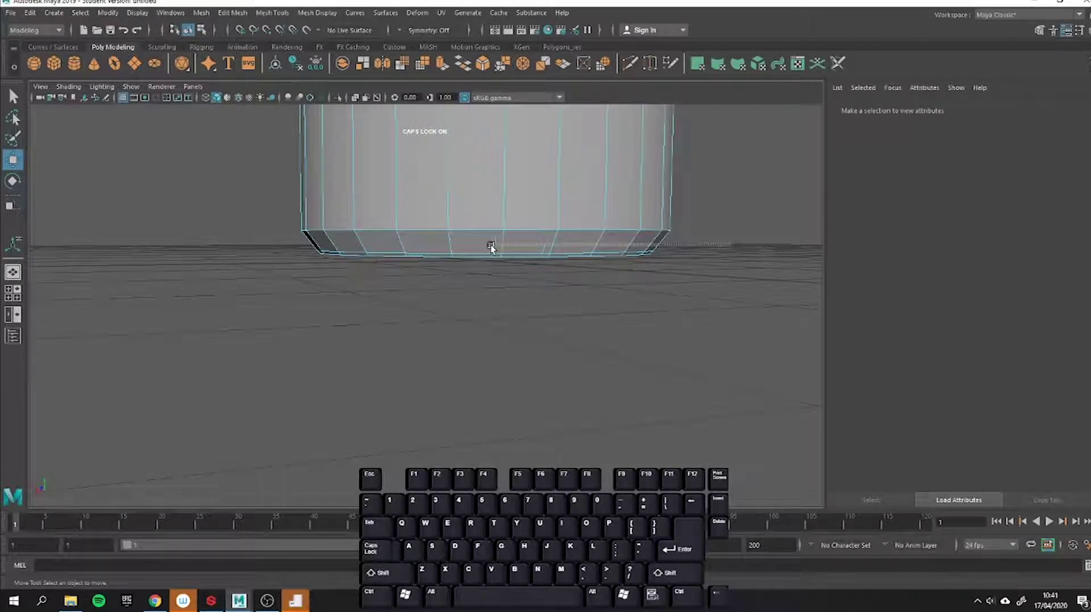
{"action": "left_click_drag", "start_coordinate": [275, 243], "coordinate": [348, 259]}
{"action": "middle_click_drag", "start_coordinate": [493, 278], "coordinate": [781, 334], "text": "alt"}
{"action": "right_click_drag", "start_coordinate": [781, 334], "coordinate": [466, 289], "text": "alt"}
{"action": "left_click_drag", "start_coordinate": [467, 289], "coordinate": [500, 309], "text": "alt"}
{"action": "scroll", "coordinate": [500, 310], "scroll_direction": "up", "scroll_amount": 4}
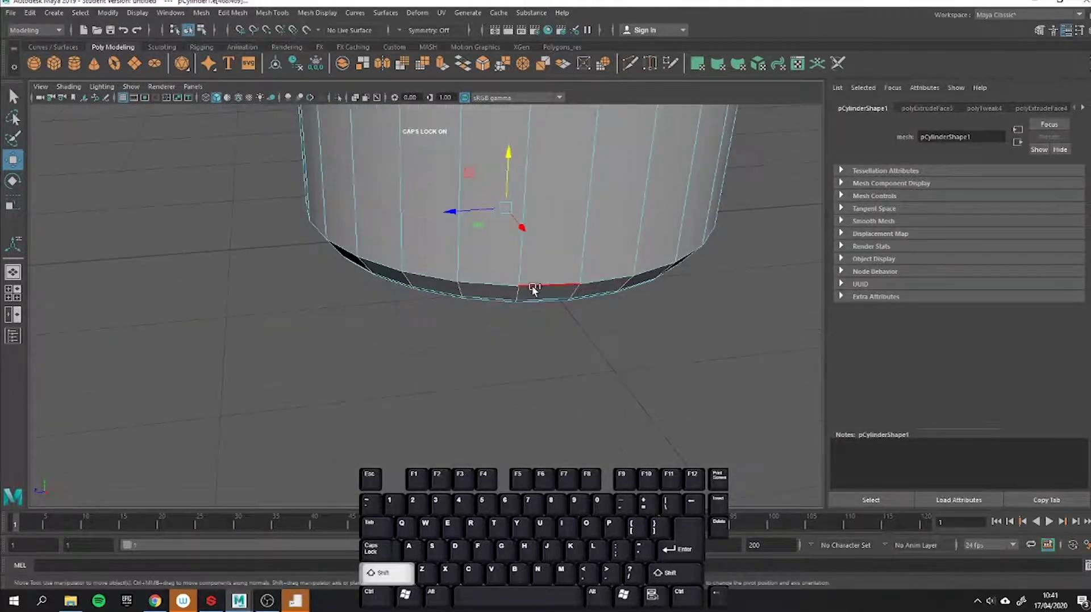
{"action": "right_click_drag", "start_coordinate": [547, 298], "coordinate": [649, 306], "text": "shift"}
{"action": "right_click_drag", "start_coordinate": [611, 269], "coordinate": [676, 238]}
{"action": "left_click", "coordinate": [666, 343]}
Select the whole cylinder and adjust its proportions slightly with the Scale tool
{"action": "scroll", "coordinate": [667, 344], "scroll_direction": "down", "scroll_amount": 4}
{"action": "left_click_drag", "start_coordinate": [666, 344], "coordinate": [566, 350], "text": "alt"}
{"action": "scroll", "coordinate": [589, 370], "scroll_direction": "down", "scroll_amount": 4}
{"action": "left_click", "coordinate": [552, 334]}
{"action": "middle_click_drag", "start_coordinate": [553, 330], "coordinate": [509, 315], "text": "alt"}
{"action": "key", "text": "r"}
{"action": "left_click_drag", "start_coordinate": [402, 260], "coordinate": [406, 250]}
{"action": "left_click_drag", "start_coordinate": [488, 255], "coordinate": [493, 272], "text": "alt"}
{"action": "left_click_drag", "start_coordinate": [410, 291], "coordinate": [414, 287]}
{"action": "left_click_drag", "start_coordinate": [523, 284], "coordinate": [544, 322], "text": "alt"}
Switch to face selection and select all faces of the recessed top cap
{"action": "middle_click_drag", "start_coordinate": [423, 386], "coordinate": [489, 367], "text": "alt"}
{"action": "right_click_drag", "start_coordinate": [490, 367], "coordinate": [546, 350], "text": "alt"}
{"action": "right_click_drag", "start_coordinate": [697, 322], "coordinate": [557, 309], "text": "alt"}
{"action": "right_click", "coordinate": [516, 261]}
{"action": "left_click", "coordinate": [515, 292]}
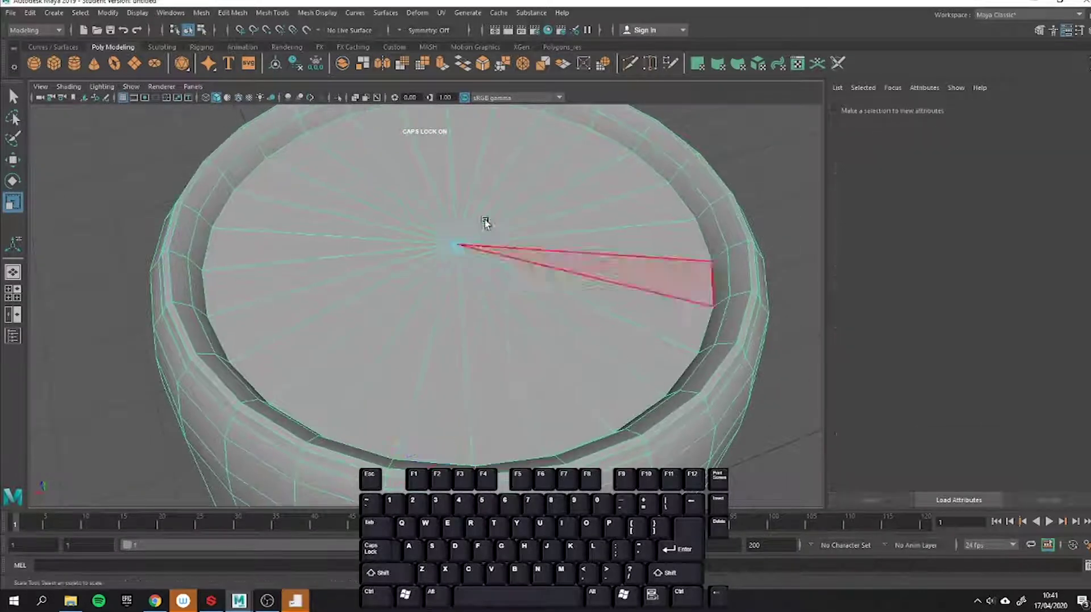
{"action": "mouse_move", "coordinate": [434, 219]}
{"action": "left_mouse_down"}
{"action": "mouse_move", "coordinate": [549, 353]}
{"action": "mouse_move", "coordinate": [525, 212]}
{"action": "mouse_move", "coordinate": [621, 288]}
{"action": "left_mouse_up"}
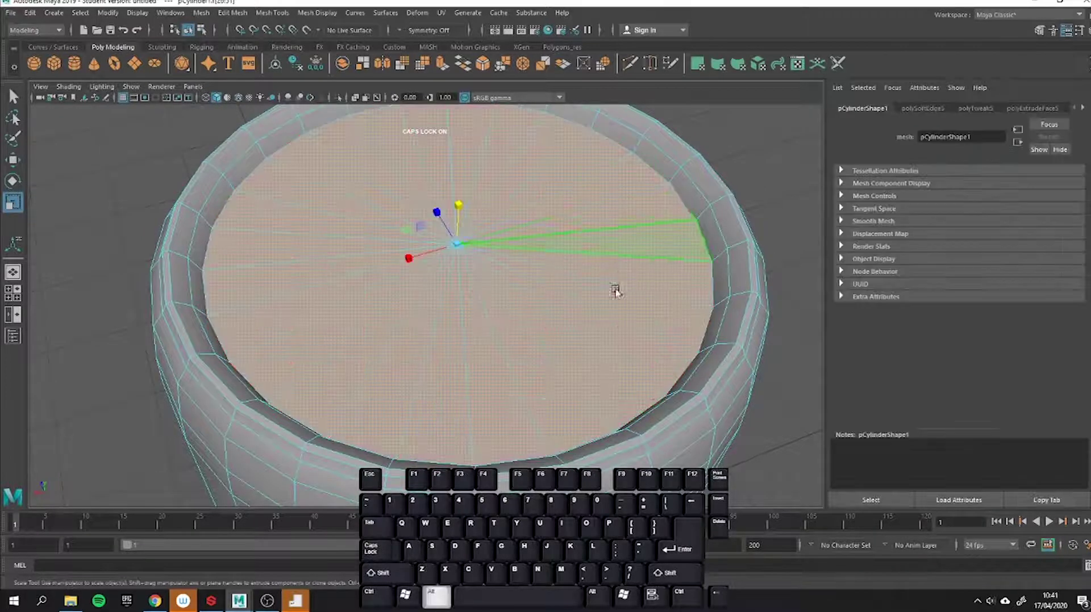
{"action": "middle_click_drag", "start_coordinate": [621, 287], "coordinate": [580, 304], "text": "alt"}
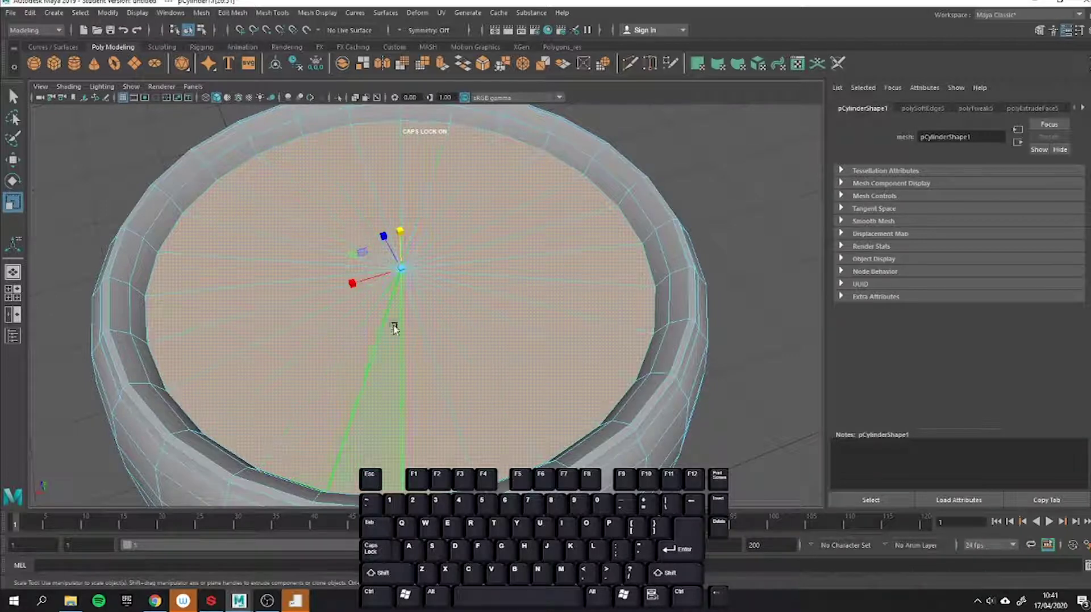
Examine the cylinder's top from several distances and return to object mode with nothing selected
{"action": "scroll", "coordinate": [395, 237], "scroll_direction": "down", "scroll_amount": 4}
{"action": "left_click_drag", "start_coordinate": [392, 235], "coordinate": [335, 190], "text": "alt"}
{"action": "left_click", "coordinate": [528, 220]}
{"action": "scroll", "coordinate": [527, 220], "scroll_direction": "down", "scroll_amount": 5}
{"action": "left_click_drag", "start_coordinate": [512, 224], "coordinate": [489, 241], "text": "alt"}
{"action": "scroll", "coordinate": [543, 203], "scroll_direction": "up", "scroll_amount": 4}
{"action": "middle_click_drag", "start_coordinate": [489, 241], "coordinate": [489, 272], "text": "alt"}
{"action": "scroll", "coordinate": [543, 204], "scroll_direction": "up", "scroll_amount": 2}
{"action": "scroll", "coordinate": [500, 258], "scroll_direction": "up", "scroll_amount": 2}
{"action": "scroll", "coordinate": [491, 270], "scroll_direction": "down", "scroll_amount": 5}
{"action": "right_click_drag", "start_coordinate": [494, 263], "coordinate": [545, 247]}
{"action": "left_click", "coordinate": [587, 264]}
{"action": "scroll", "coordinate": [588, 264], "scroll_direction": "down", "scroll_amount": 4}
{"action": "left_click_drag", "start_coordinate": [586, 264], "coordinate": [538, 283], "text": "alt"}
{"action": "scroll", "coordinate": [538, 283], "scroll_direction": "up", "scroll_amount": 3}
Scale the whole cylinder down uniformly to a very small size and deselect it
{"action": "left_click", "coordinate": [428, 341]}
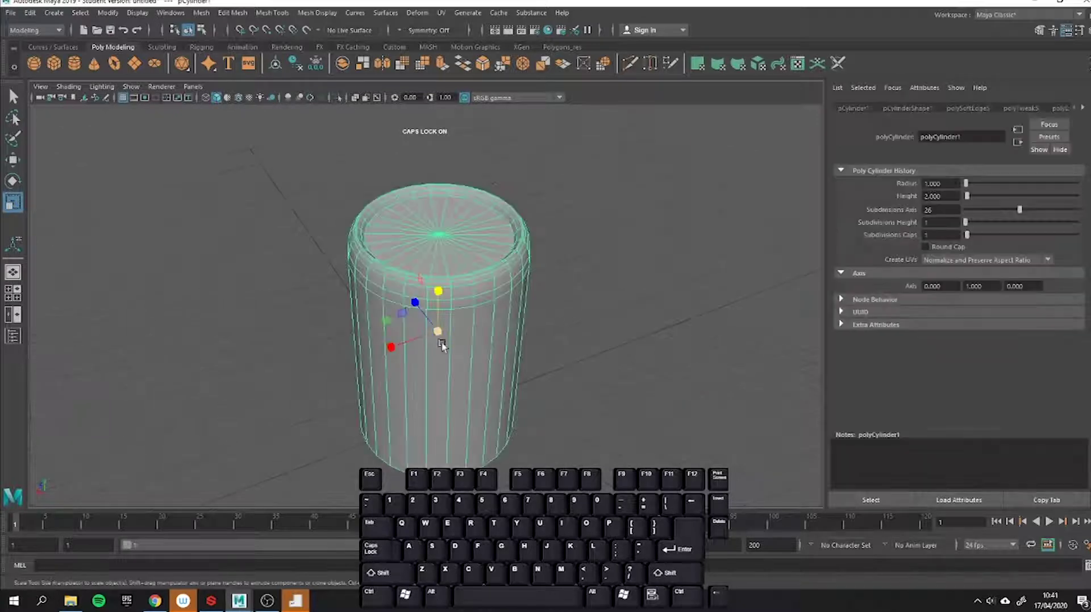
{"action": "left_click_drag", "start_coordinate": [457, 339], "coordinate": [280, 358]}
{"action": "left_click", "coordinate": [370, 395]}
{"action": "middle_click_drag", "start_coordinate": [403, 395], "coordinate": [376, 364], "text": "alt"}
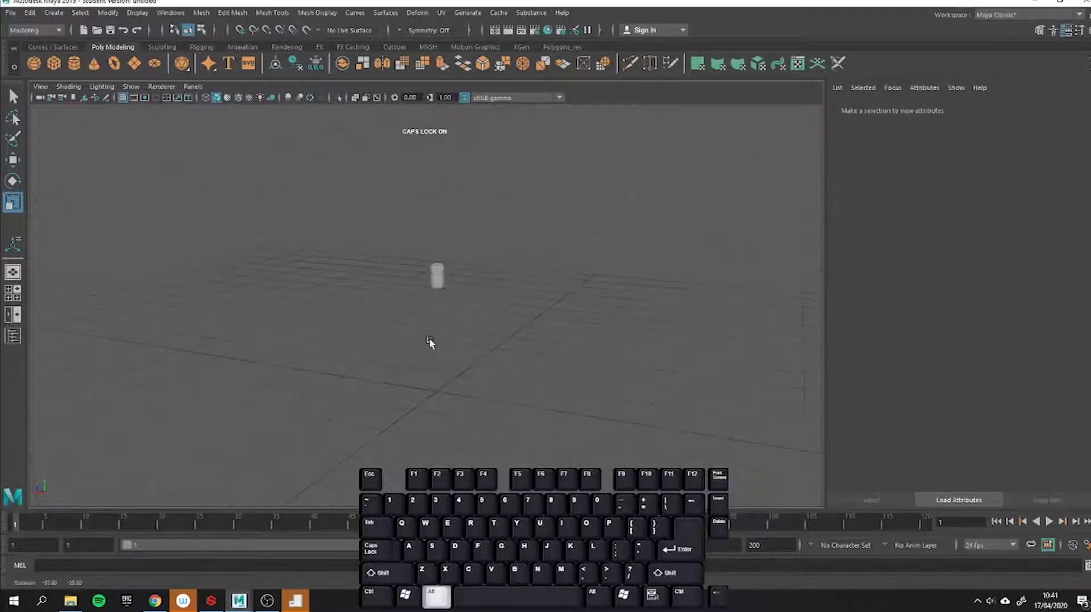
{"action": "left_click_drag", "start_coordinate": [363, 350], "coordinate": [362, 312], "text": "alt"}
{"action": "middle_click_drag", "start_coordinate": [375, 311], "coordinate": [330, 329], "text": "alt"}
{"action": "left_click_drag", "start_coordinate": [330, 332], "coordinate": [338, 332], "text": "alt"}
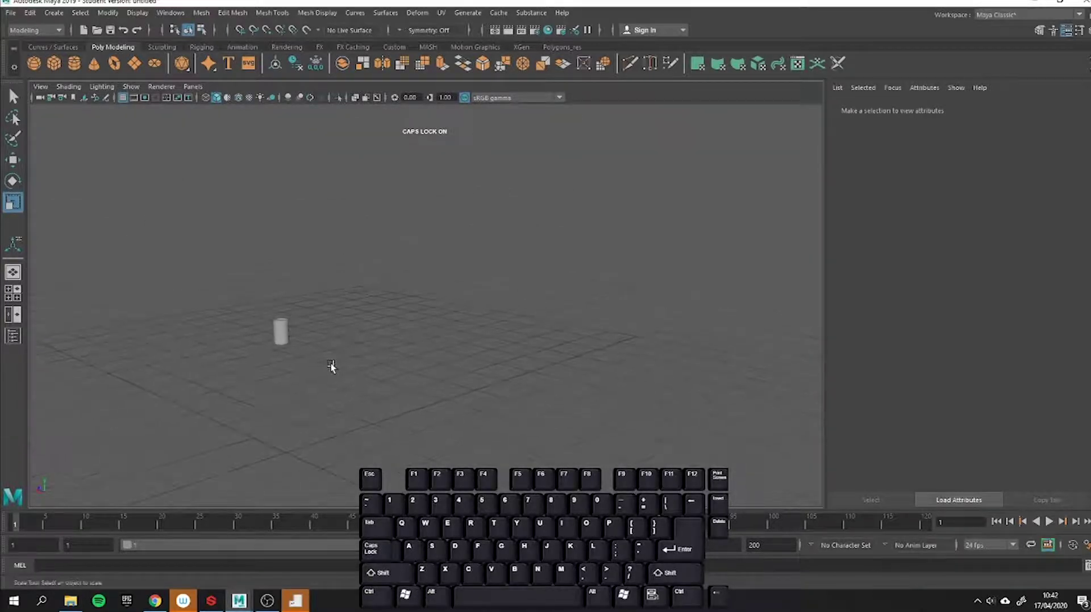
Select the small cylinder, frame it in the view and examine its top and sides
{"action": "left_click", "coordinate": [284, 335]}
{"action": "key", "text": "f"}
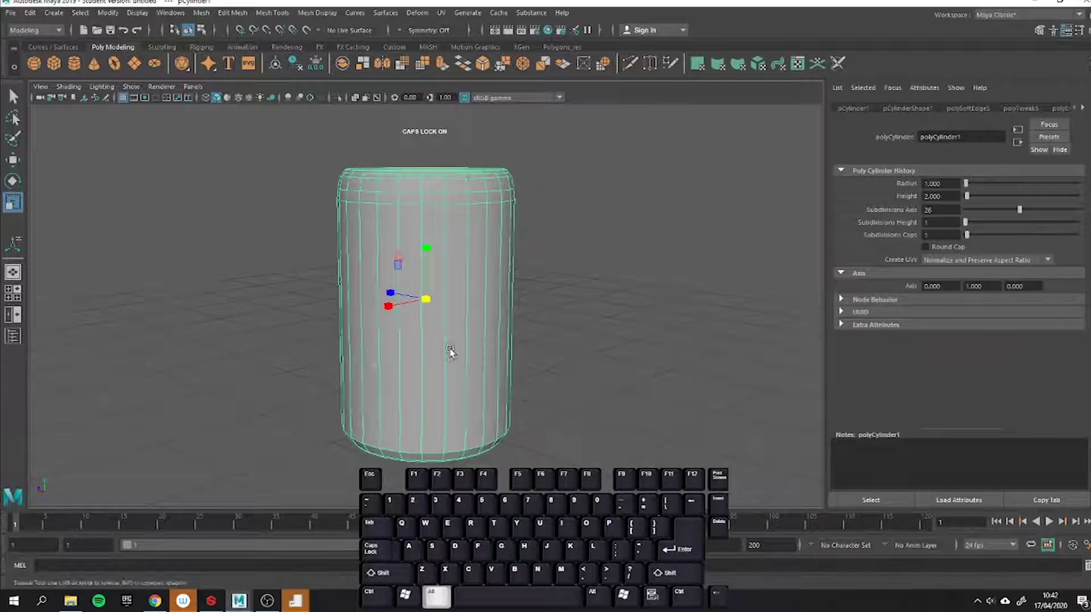
{"action": "left_click_drag", "start_coordinate": [449, 346], "coordinate": [452, 387], "text": "alt"}
{"action": "scroll", "coordinate": [465, 328], "scroll_direction": "up", "scroll_amount": 4}
{"action": "middle_click_drag", "start_coordinate": [449, 262], "coordinate": [430, 364], "text": "alt"}
{"action": "scroll", "coordinate": [421, 298], "scroll_direction": "up", "scroll_amount": 5}
{"action": "scroll", "coordinate": [439, 310], "scroll_direction": "down", "scroll_amount": 3}
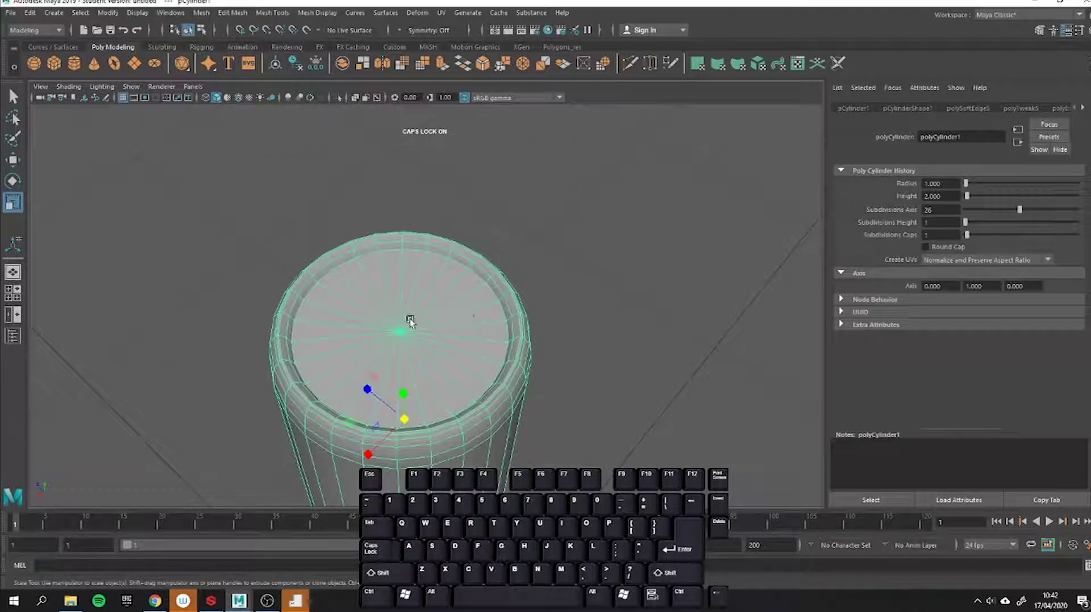
Scale the cylinder back up uniformly and fine-tune its overall size
{"action": "scroll", "coordinate": [410, 319], "scroll_direction": "down", "scroll_amount": 8}
{"action": "left_click_drag", "start_coordinate": [412, 309], "coordinate": [669, 268]}
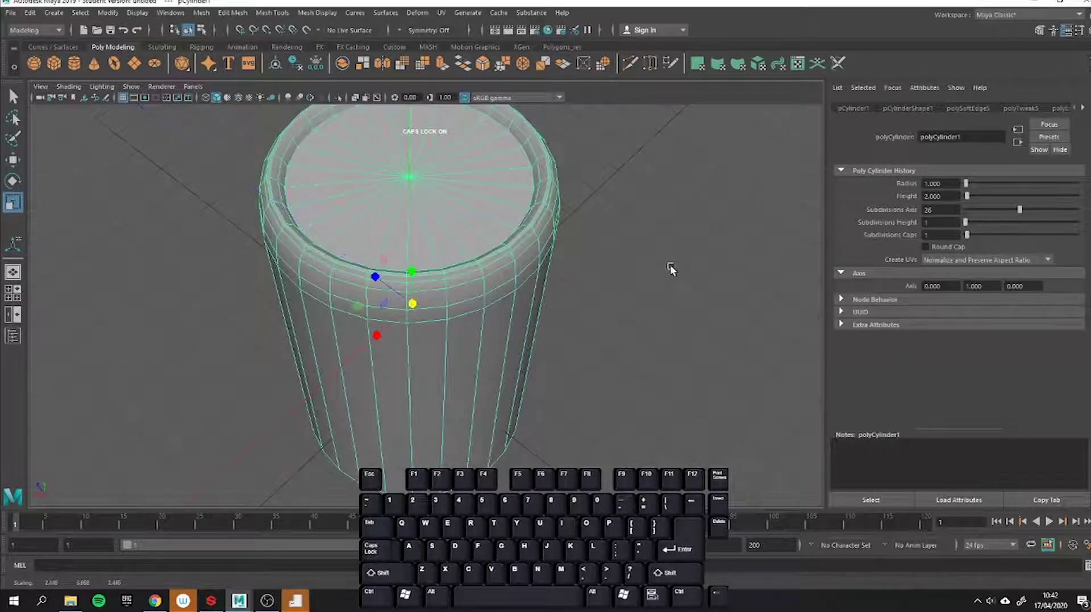
{"action": "scroll", "coordinate": [669, 264], "scroll_direction": "down", "scroll_amount": 2}
{"action": "mouse_move", "coordinate": [416, 304]}
{"action": "left_mouse_down"}
{"action": "mouse_move", "coordinate": [426, 246]}
{"action": "mouse_move", "coordinate": [418, 284]}
{"action": "left_mouse_up"}
{"action": "scroll", "coordinate": [398, 287], "scroll_direction": "down", "scroll_amount": 2}
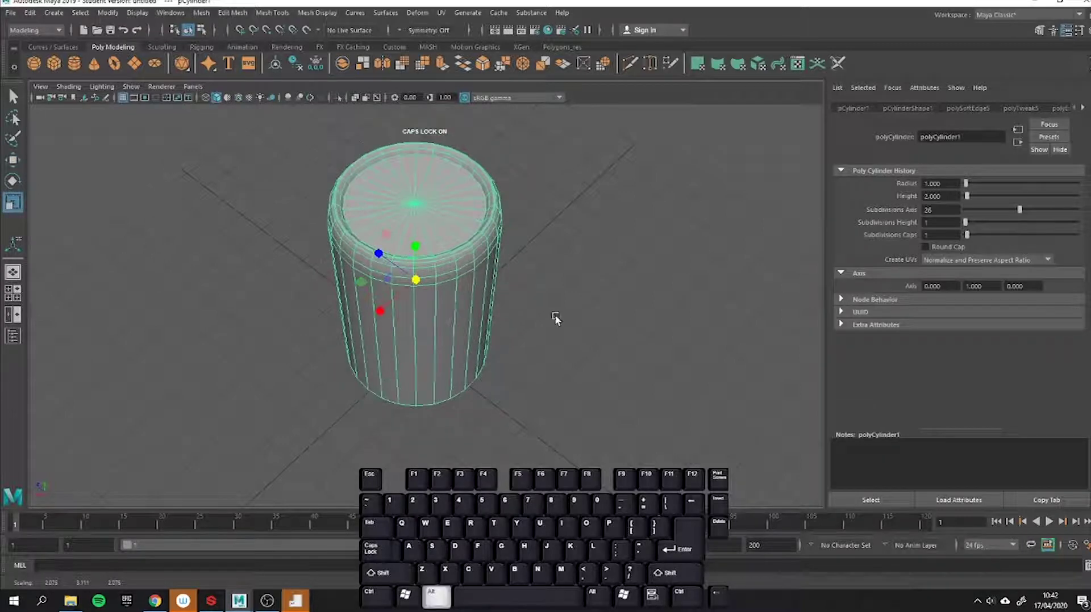
Activate the Move tool and examine the cylinder's side wall up close and its recessed top from above
{"action": "left_click_drag", "start_coordinate": [554, 315], "coordinate": [527, 288], "text": "alt"}
{"action": "key", "text": "w"}
{"action": "left_click_drag", "start_coordinate": [426, 242], "coordinate": [459, 355], "text": "alt"}
{"action": "middle_click_drag", "start_coordinate": [458, 353], "coordinate": [460, 374], "text": "alt"}
{"action": "scroll", "coordinate": [460, 374], "scroll_direction": "up", "scroll_amount": 5, "text": "alt"}
{"action": "left_click_drag", "start_coordinate": [460, 374], "coordinate": [501, 367], "text": "alt"}
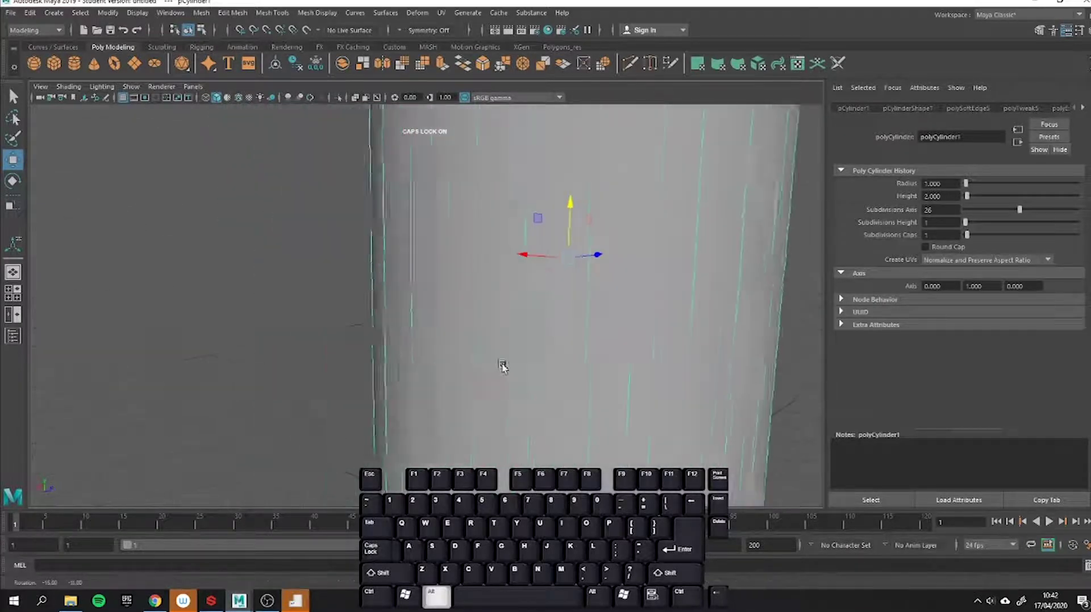
{"action": "middle_click_drag", "start_coordinate": [501, 367], "coordinate": [346, 438], "text": "alt"}
{"action": "scroll", "coordinate": [444, 367], "scroll_direction": "down", "scroll_amount": 5, "text": "alt"}
{"action": "left_click_drag", "start_coordinate": [445, 366], "coordinate": [514, 296], "text": "alt"}
{"action": "scroll", "coordinate": [511, 347], "scroll_direction": "up", "scroll_amount": 4, "text": "alt"}
Examine the faces of the cylinder's top cap in face mode and return to object mode
{"action": "right_click_drag", "start_coordinate": [462, 247], "coordinate": [462, 279]}
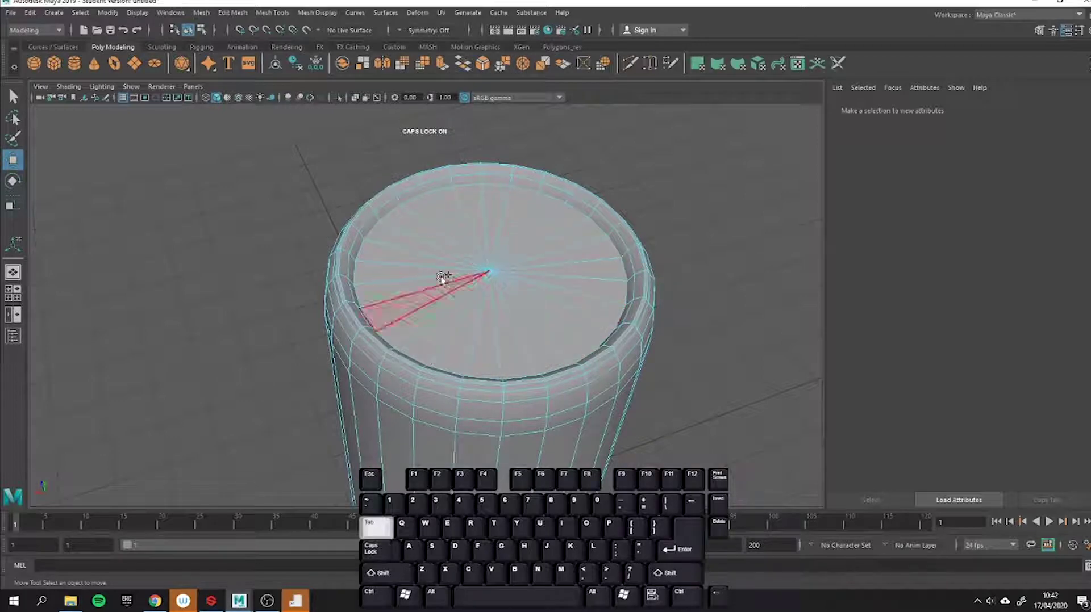
{"action": "mouse_move", "coordinate": [417, 283]}
{"action": "left_mouse_down", "text": "alt"}
{"action": "mouse_move", "coordinate": [397, 244]}
{"action": "mouse_move", "coordinate": [429, 267]}
{"action": "left_mouse_up", "text": "alt"}
{"action": "right_click_drag", "start_coordinate": [430, 267], "coordinate": [416, 294], "text": "alt"}
{"action": "left_click_drag", "start_coordinate": [416, 294], "coordinate": [335, 261], "text": "alt"}
{"action": "middle_click_drag", "start_coordinate": [335, 262], "coordinate": [462, 218], "text": "alt"}
{"action": "left_click_drag", "start_coordinate": [462, 219], "coordinate": [472, 219], "text": "alt"}
{"action": "right_click_drag", "start_coordinate": [524, 220], "coordinate": [625, 206]}
{"action": "left_click", "coordinate": [610, 216]}
Select the whole cylinder and examine its shape up close and from the side
{"action": "mouse_move", "coordinate": [610, 214]}
{"action": "left_mouse_down", "text": "alt"}
{"action": "mouse_move", "coordinate": [585, 243]}
{"action": "mouse_move", "coordinate": [625, 241]}
{"action": "mouse_move", "coordinate": [638, 219]}
{"action": "mouse_move", "coordinate": [617, 221]}
{"action": "left_mouse_up", "text": "alt"}
{"action": "middle_click_drag", "start_coordinate": [511, 378], "coordinate": [460, 309], "text": "alt"}
{"action": "scroll", "coordinate": [489, 324], "scroll_direction": "up", "scroll_amount": 4}
{"action": "left_click", "coordinate": [490, 324]}
{"action": "scroll", "coordinate": [461, 308], "scroll_direction": "up", "scroll_amount": 4}
{"action": "left_click_drag", "start_coordinate": [459, 305], "coordinate": [516, 377], "text": "alt"}
{"action": "left_click_drag", "start_coordinate": [545, 305], "coordinate": [467, 326], "text": "alt"}
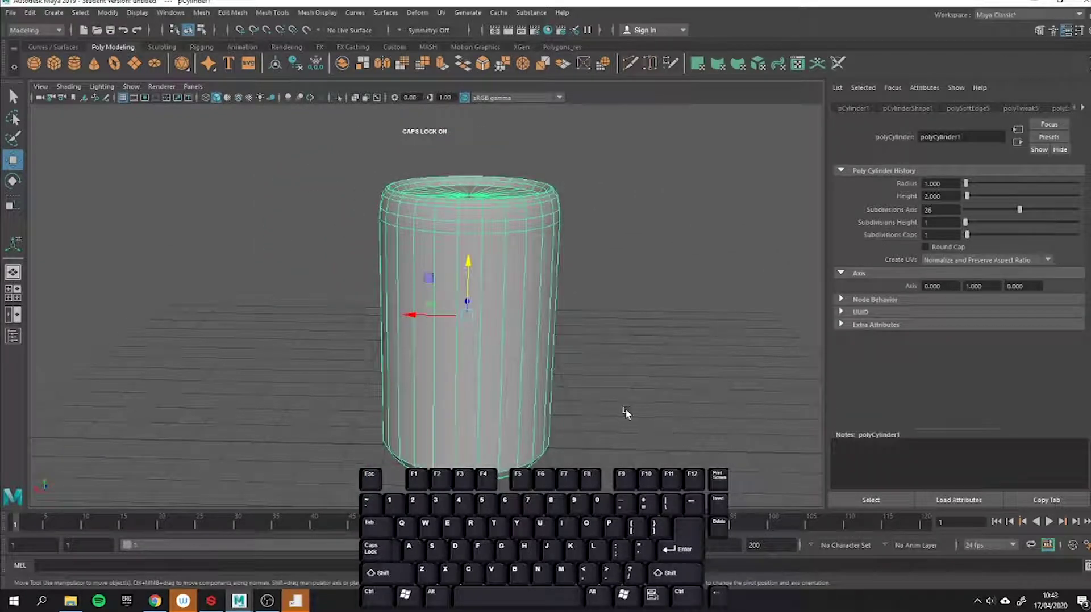